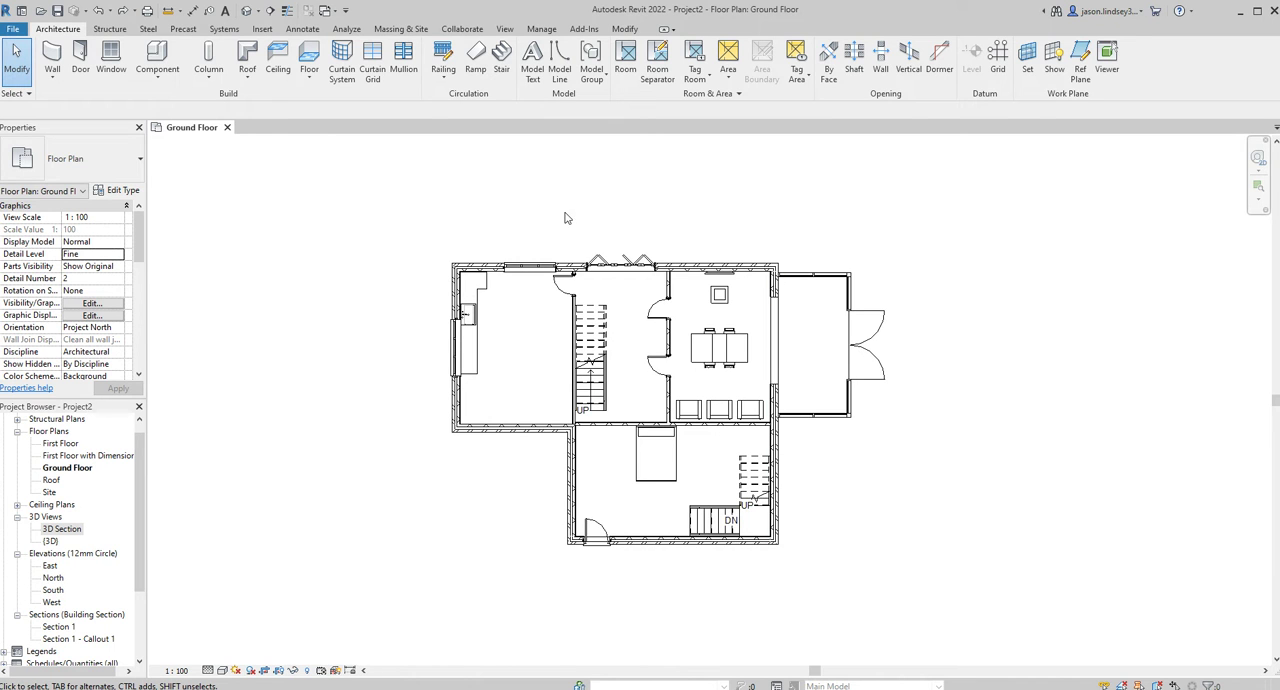
Create a perspective camera view from outside the house's lower-right corner on the ground floor plan, aimed past its upper-left corner.
middle_drag(559, 221, 500, 200)
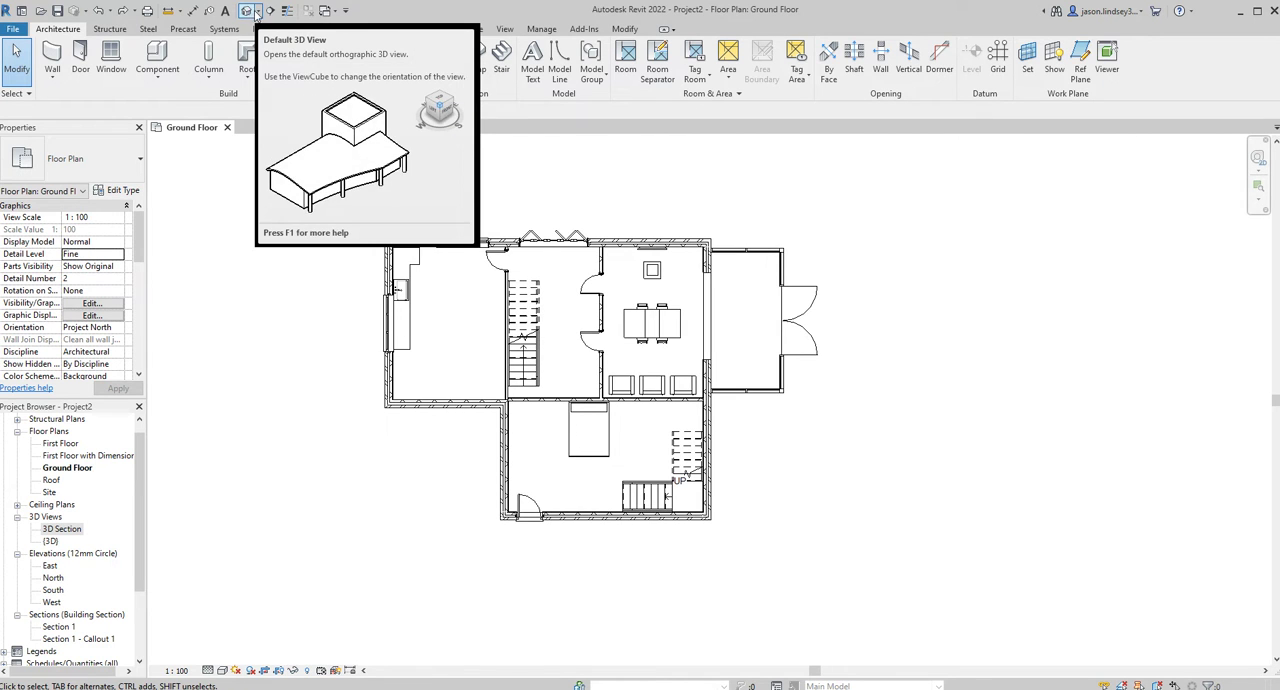
click(258, 12)
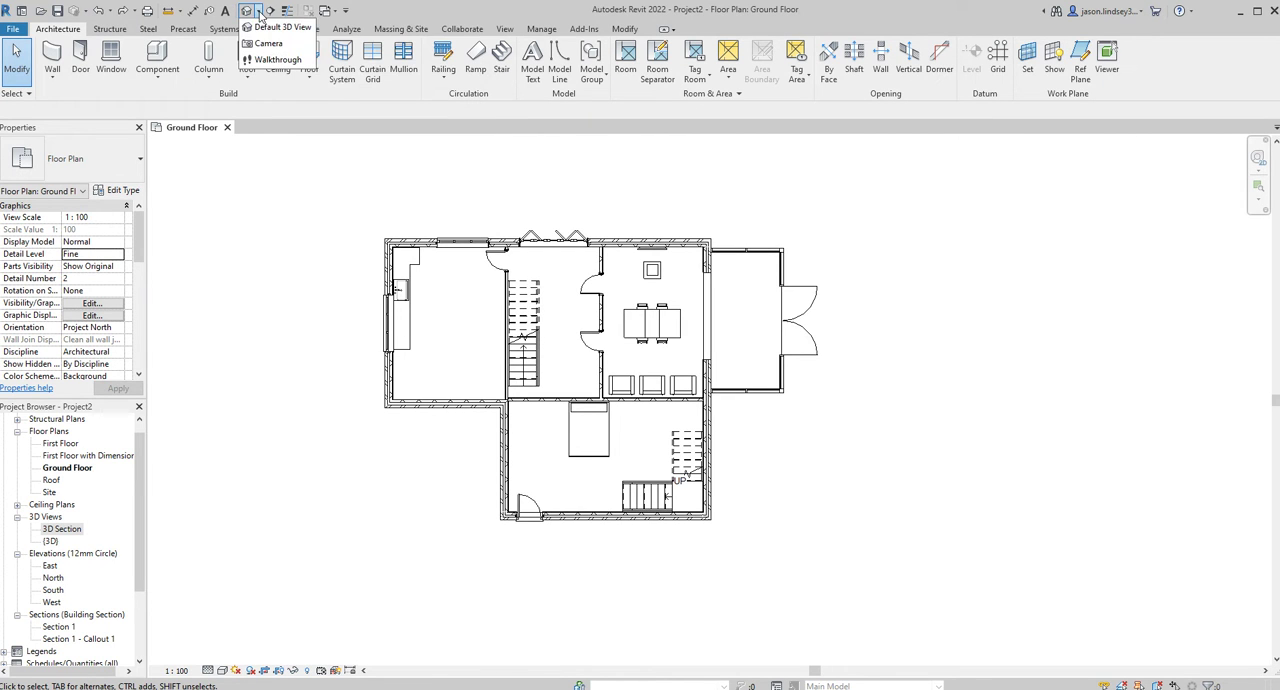
click(270, 45)
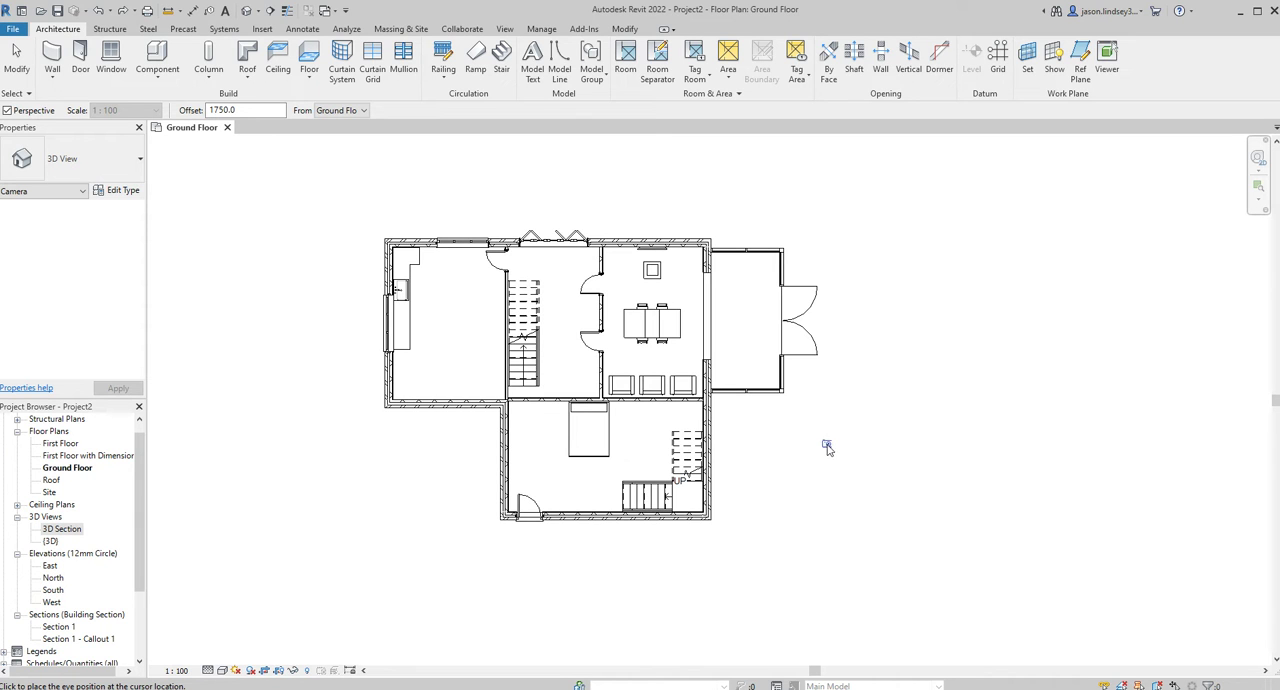
middle_drag(789, 451, 746, 417)
scroll(714, 406, down, 2)
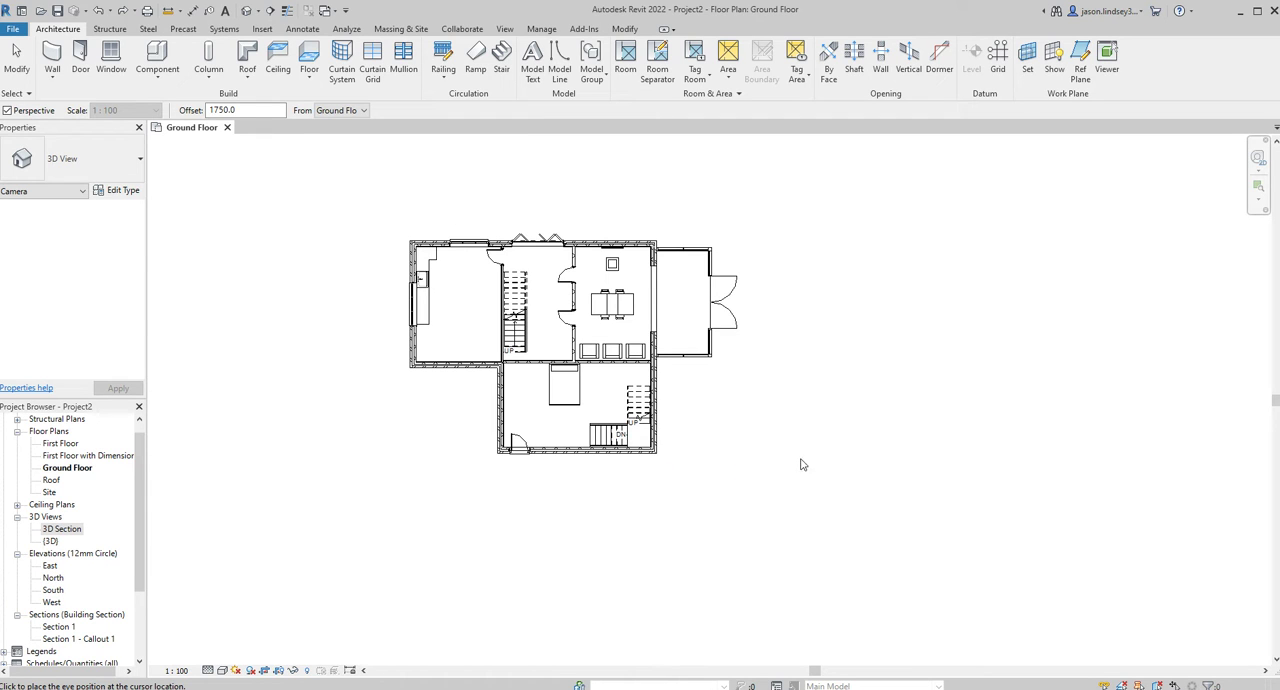
click(886, 490)
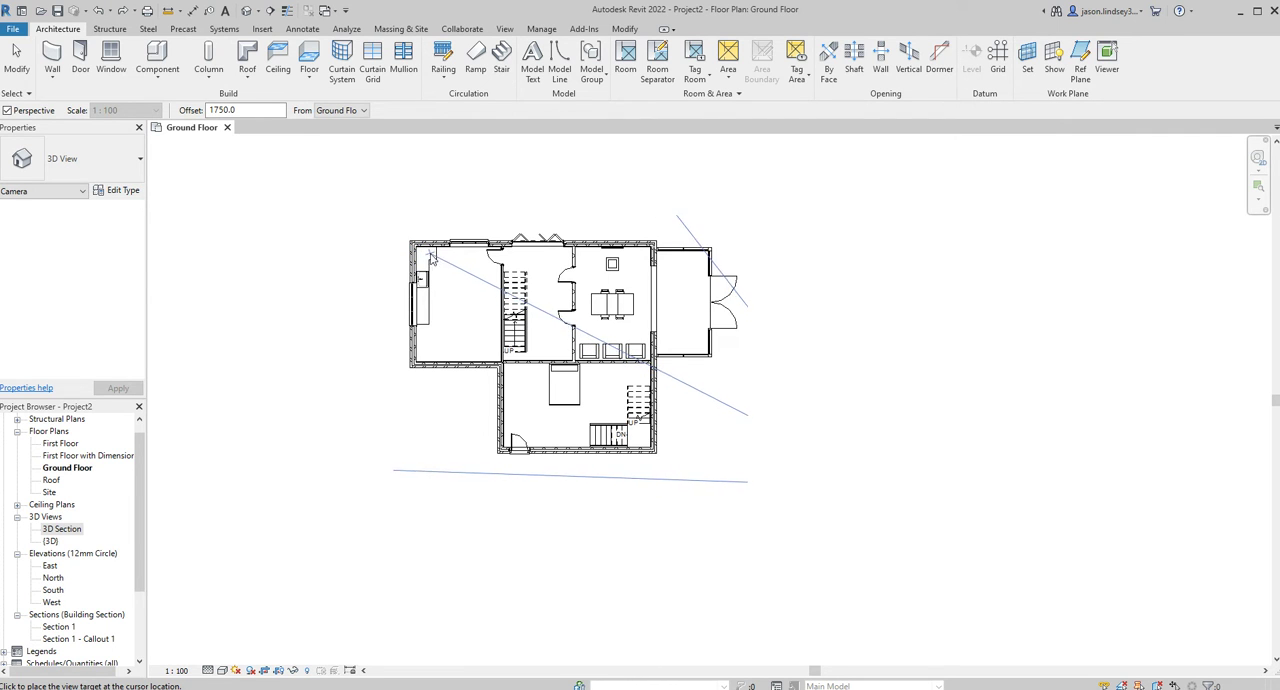
click(365, 205)
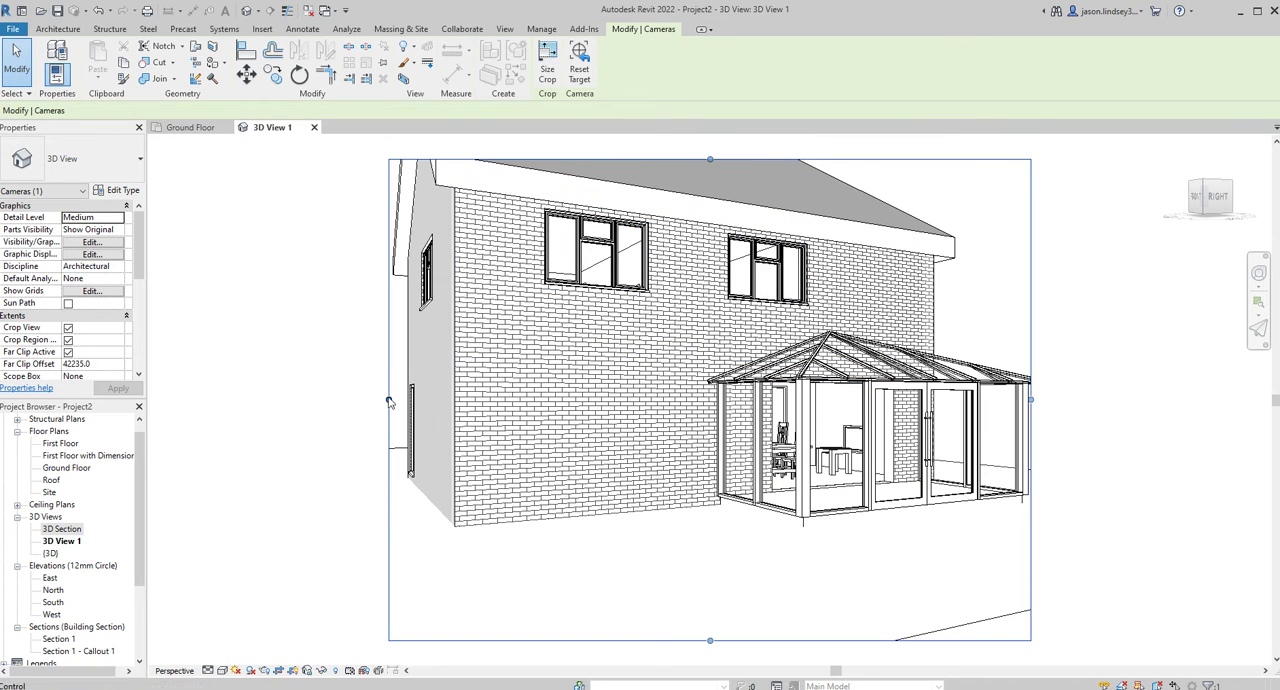
Enlarge the exterior camera view's crop region so that it frames the whole house, including the roof ridge and conservatory.
drag(389, 400, 341, 399)
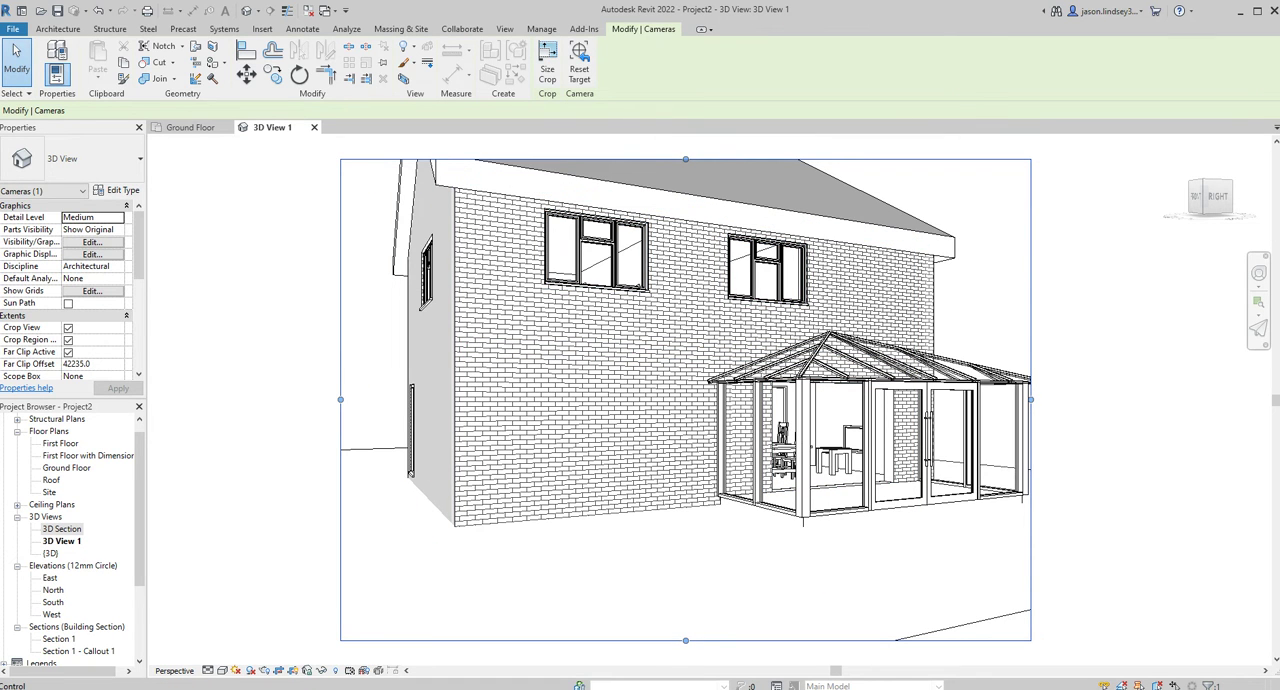
scroll(704, 577, down, 1)
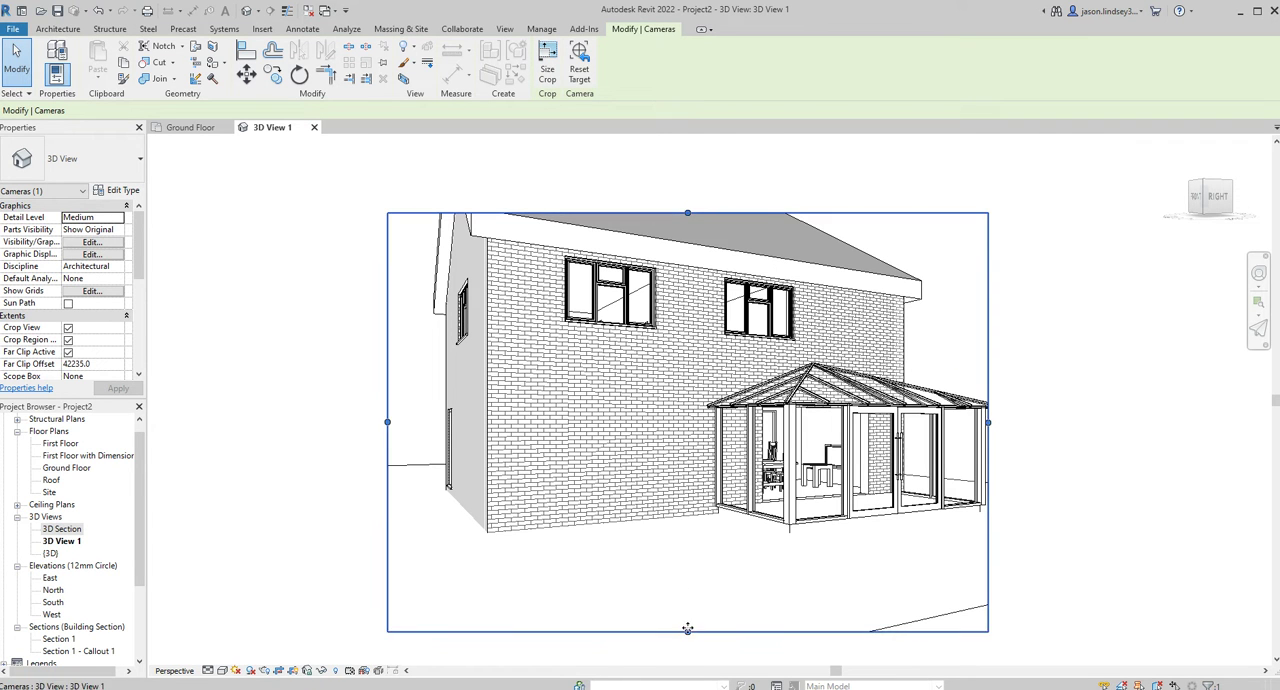
drag(990, 421, 1014, 410)
drag(698, 215, 700, 149)
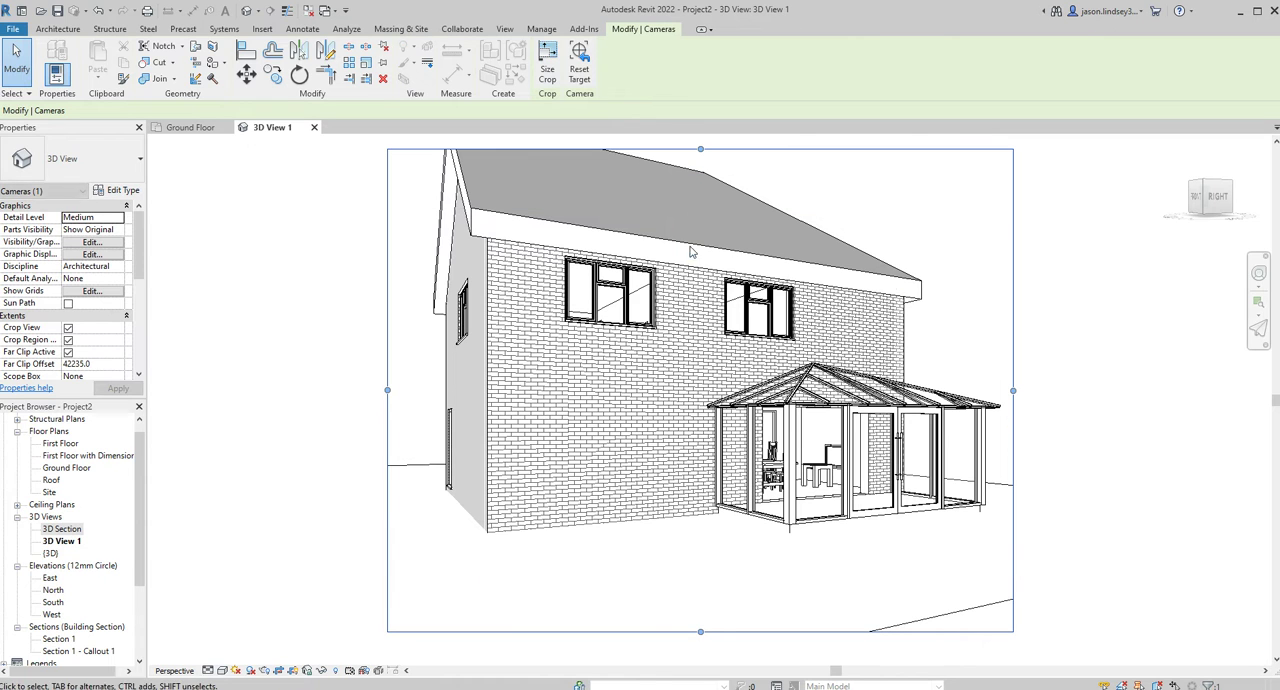
drag(700, 631, 700, 555)
click(1060, 257)
middle_drag(1058, 297, 1011, 395)
middle_drag(623, 297, 637, 257)
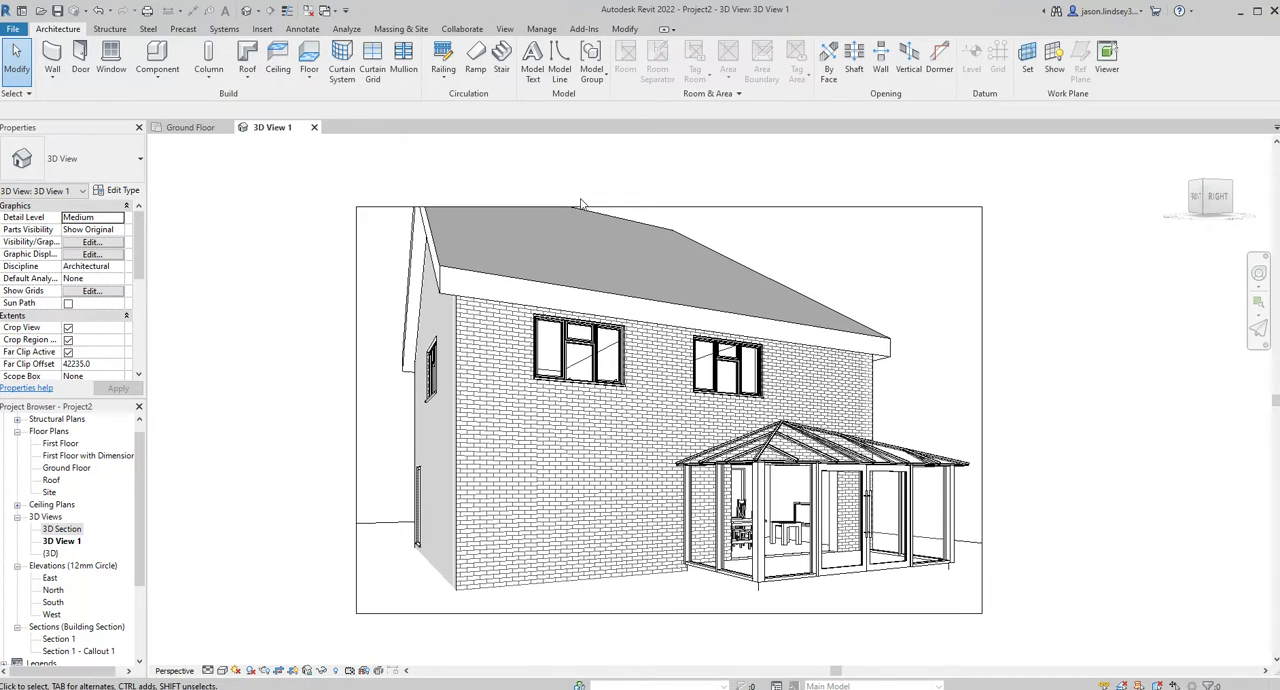
click(667, 209)
drag(669, 209, 669, 165)
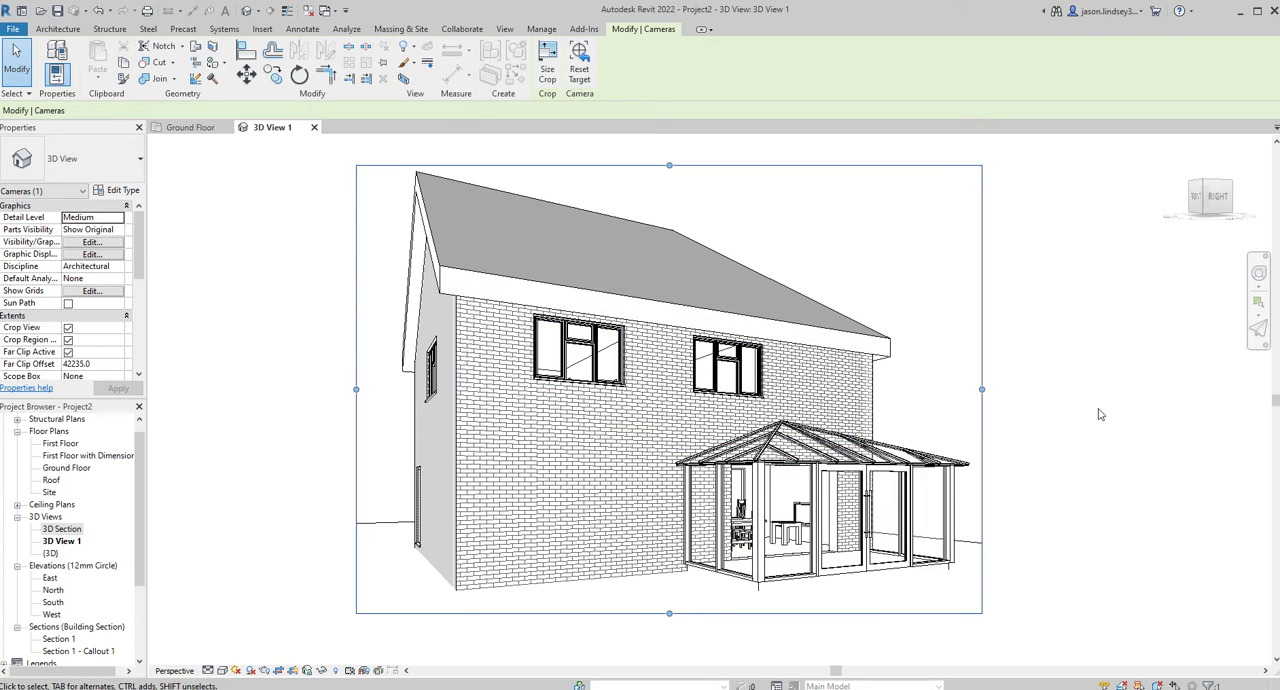
Hide the exterior view's crop region boundary and display the view at Fine detail in the Realistic visual style.
click(295, 452)
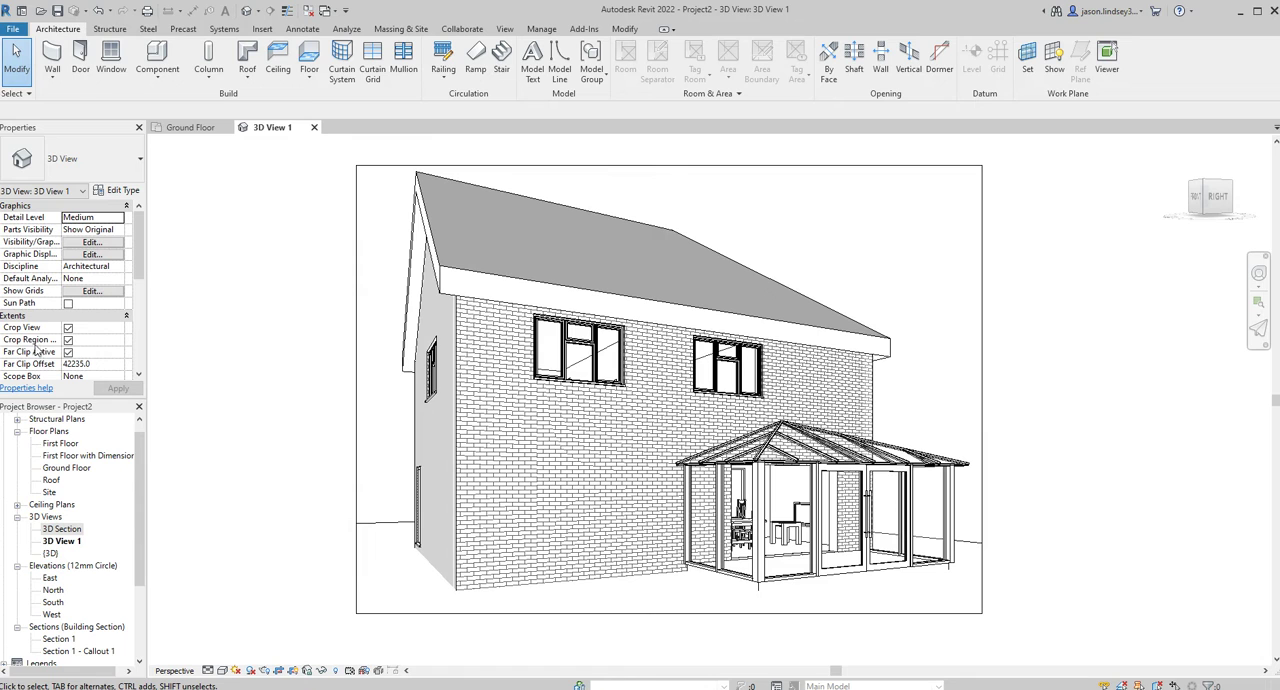
click(68, 340)
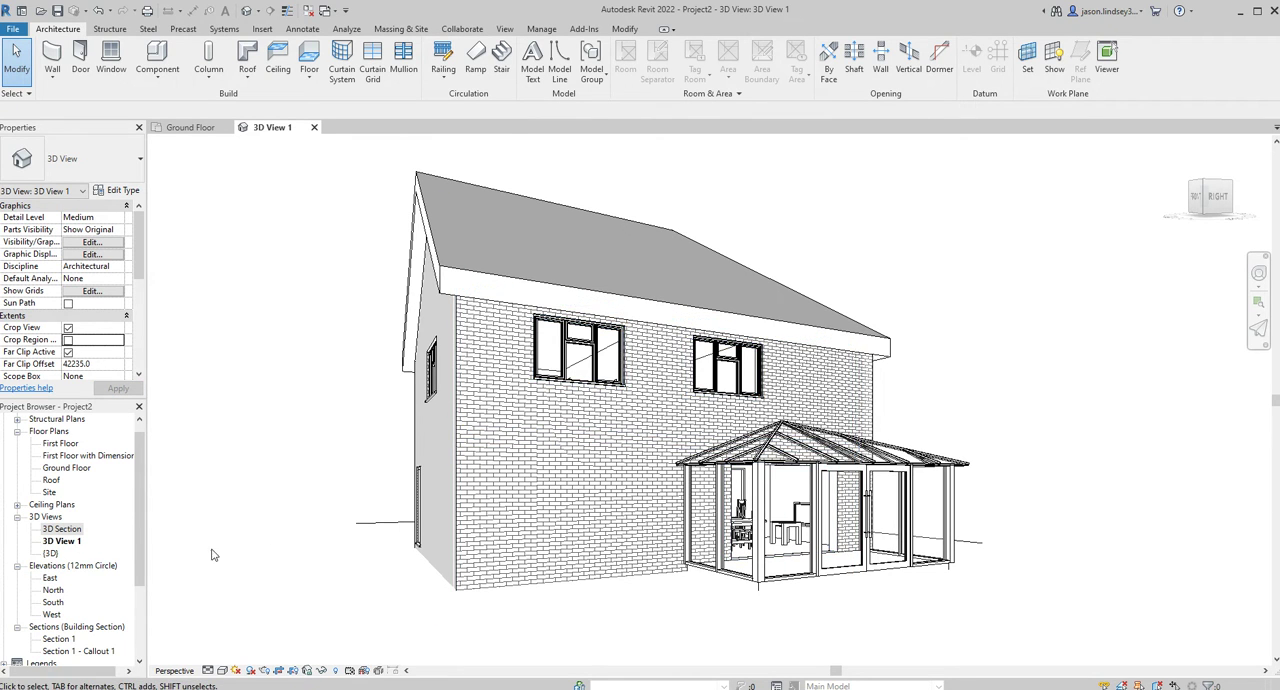
click(223, 658)
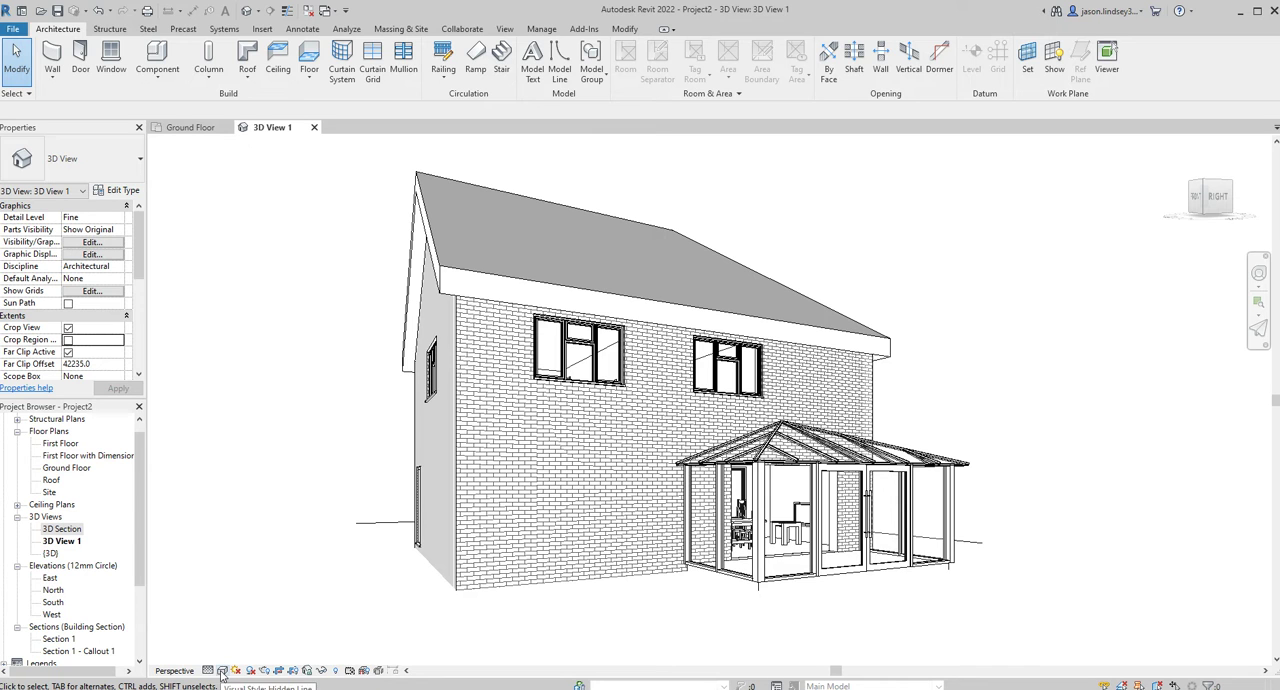
click(235, 659)
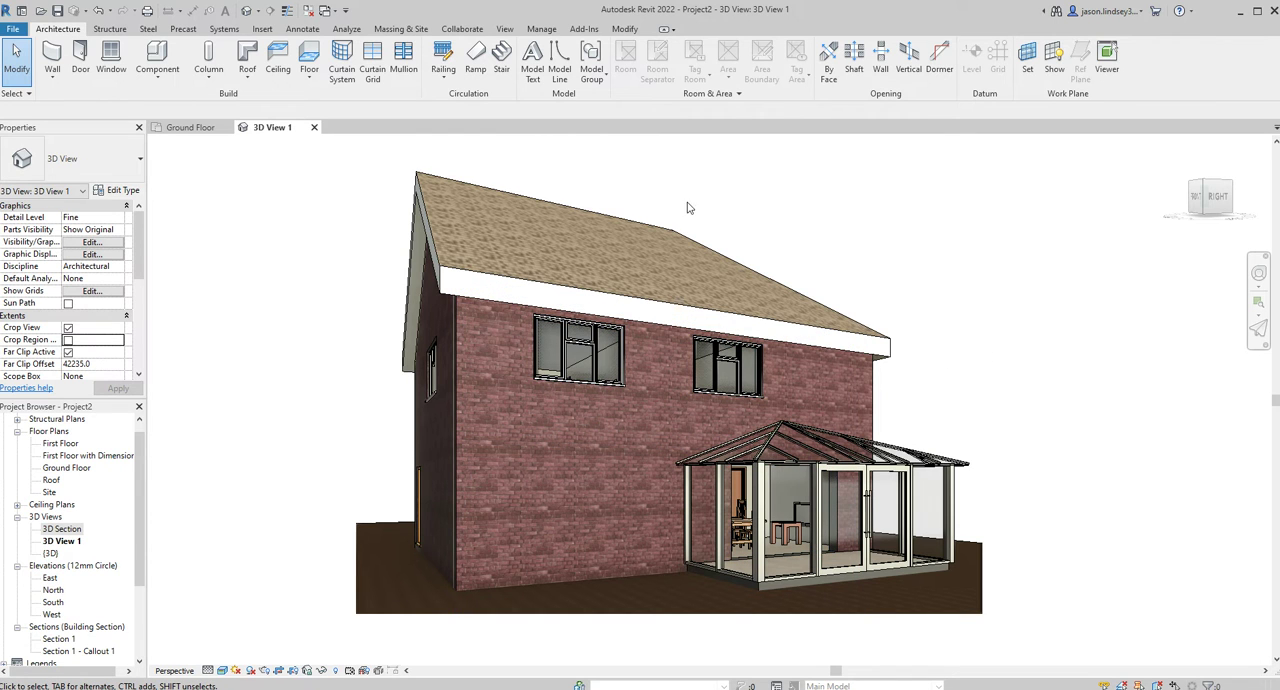
Create an interior camera view from the dining room's upper-right corner on the Ground Floor plan, looking diagonally towards the bed below.
click(190, 127)
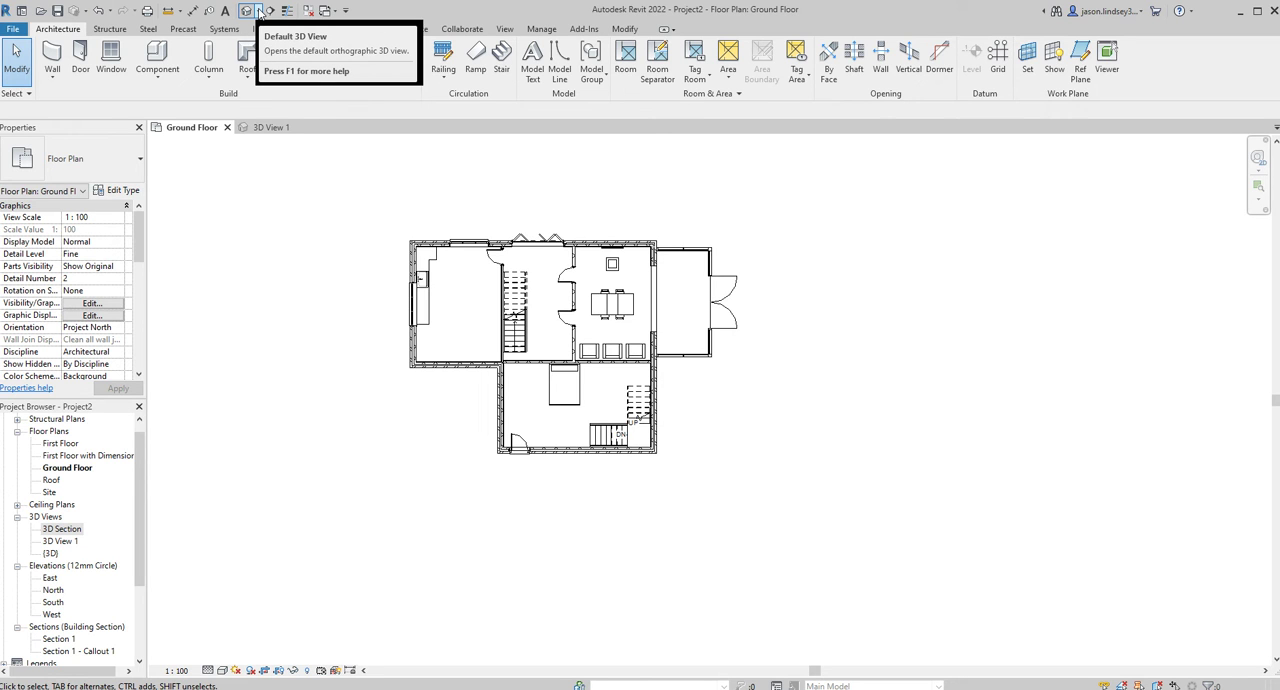
click(258, 11)
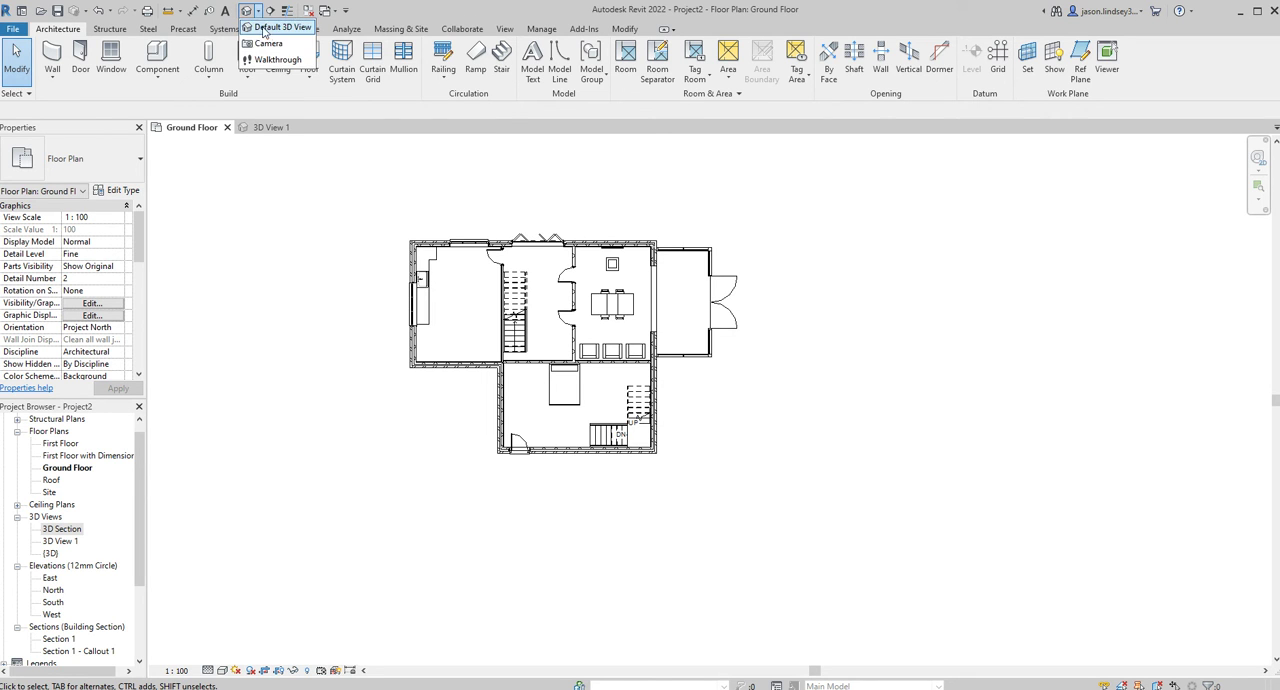
click(266, 44)
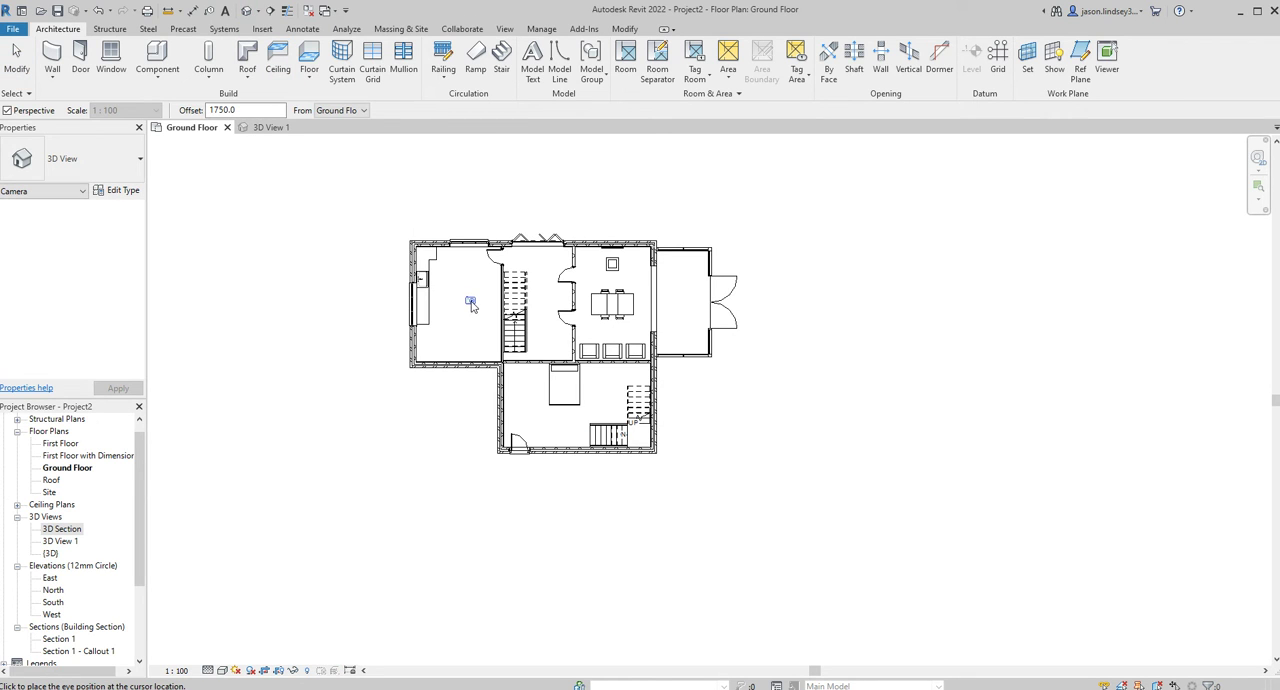
click(646, 253)
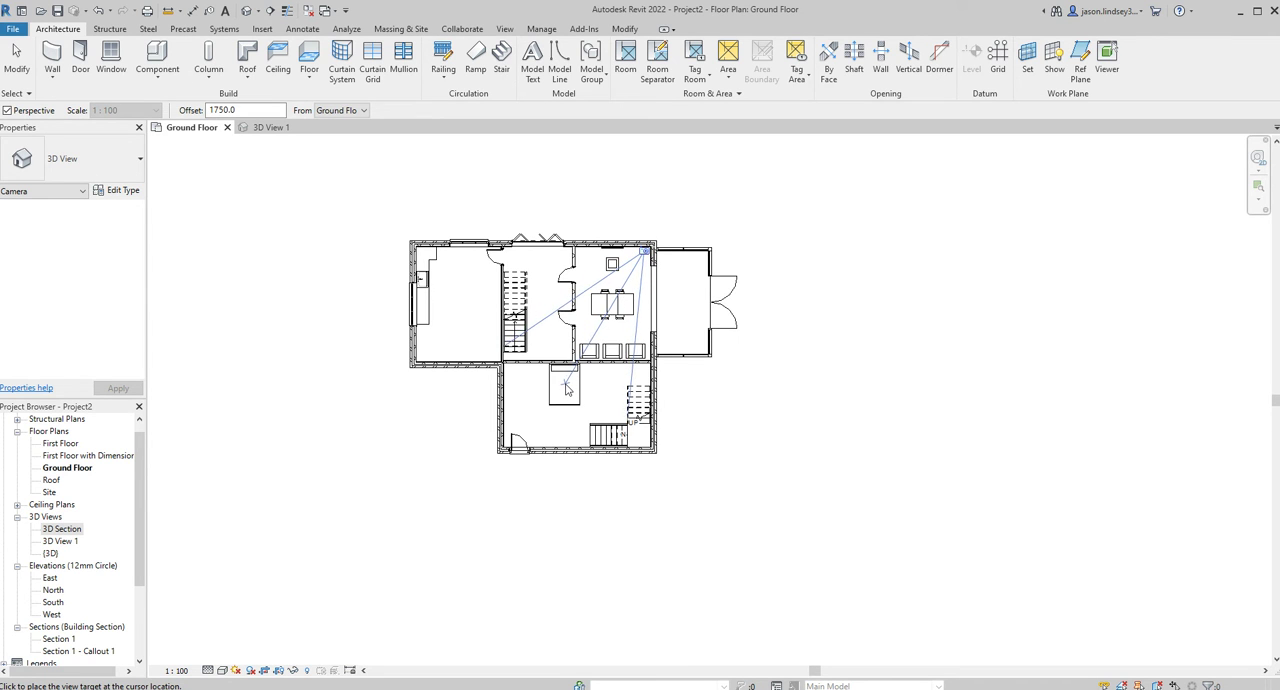
click(566, 388)
Reshape the interior view's crop region into a wide frame that takes in the dining table, chairs, armchairs and both doors.
scroll(666, 306, down, 3)
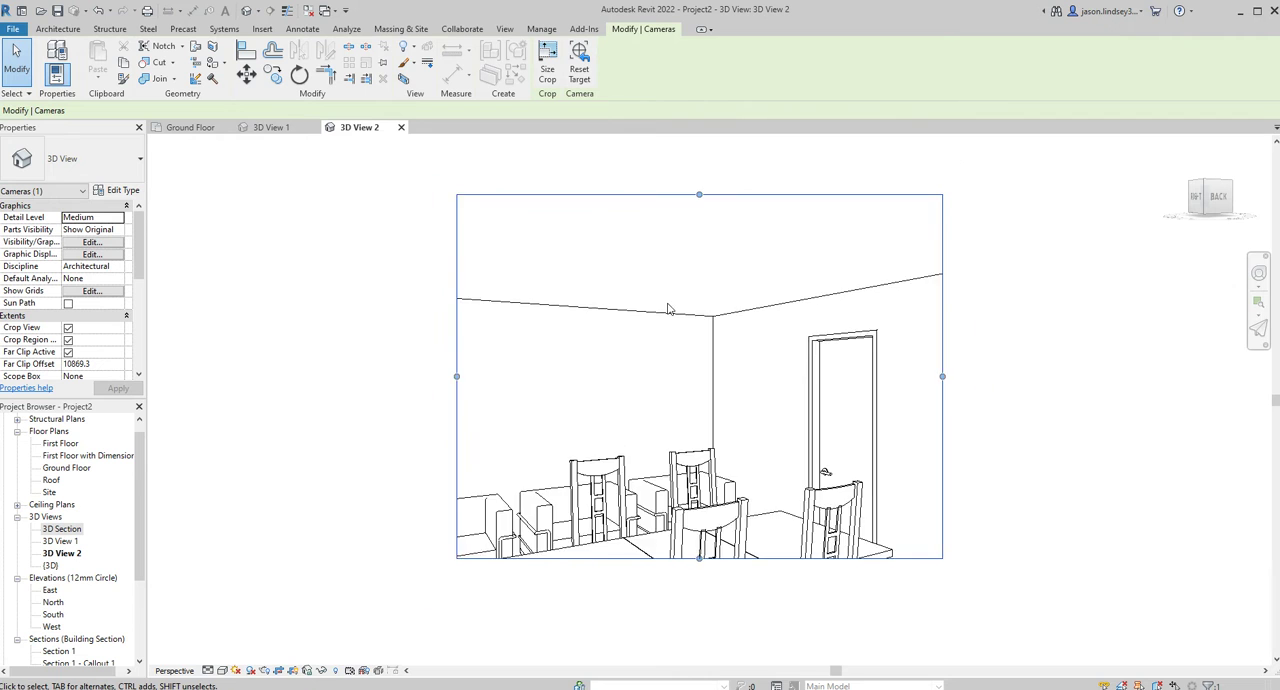
drag(688, 517, 687, 602)
drag(504, 421, 390, 421)
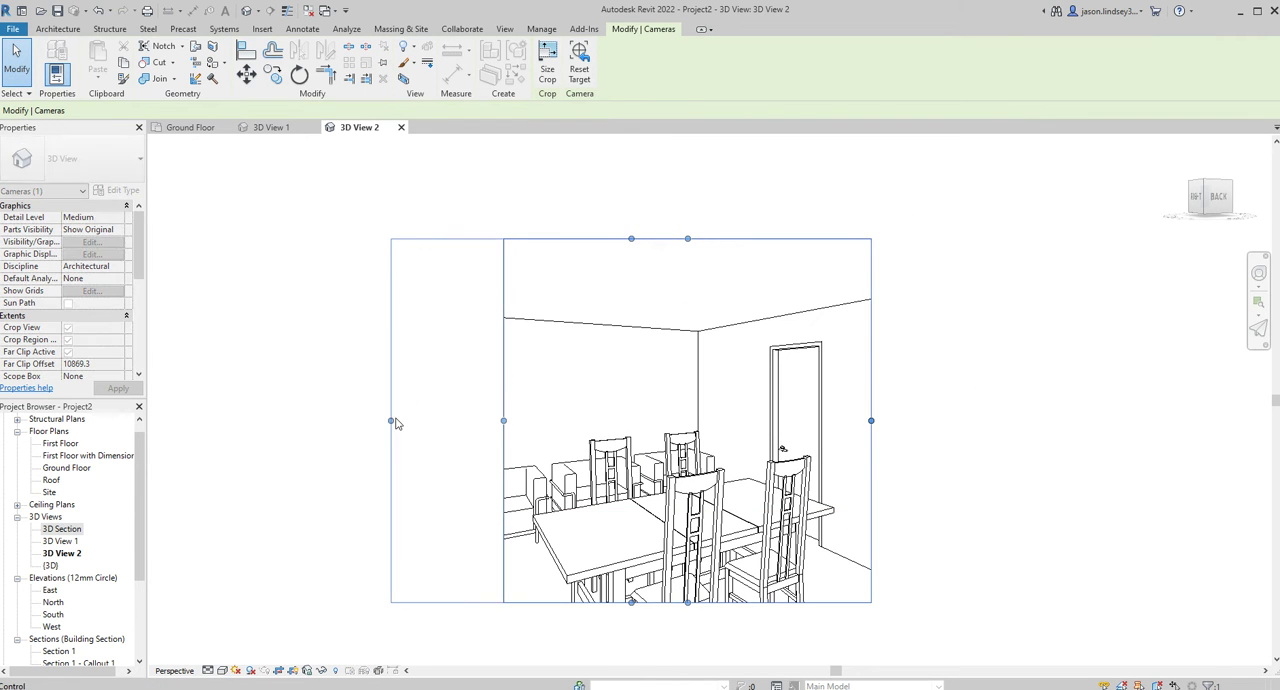
drag(631, 240, 637, 318)
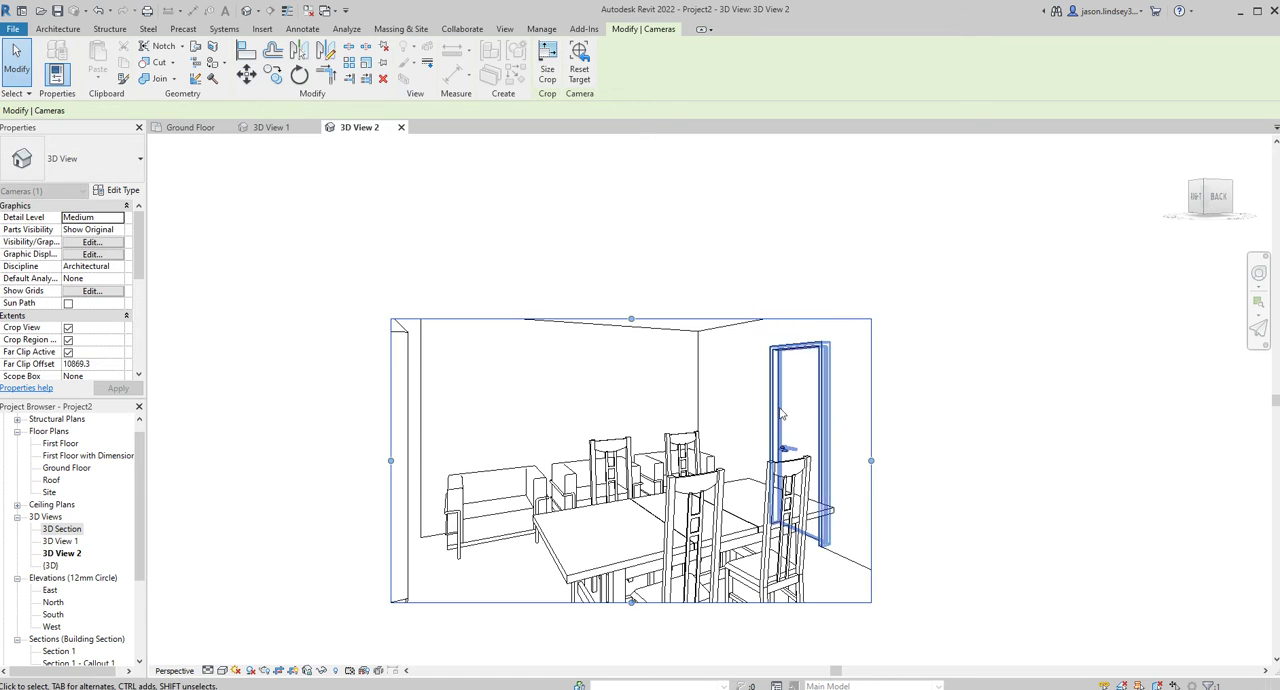
drag(872, 460, 997, 460)
scroll(773, 494, down, 2)
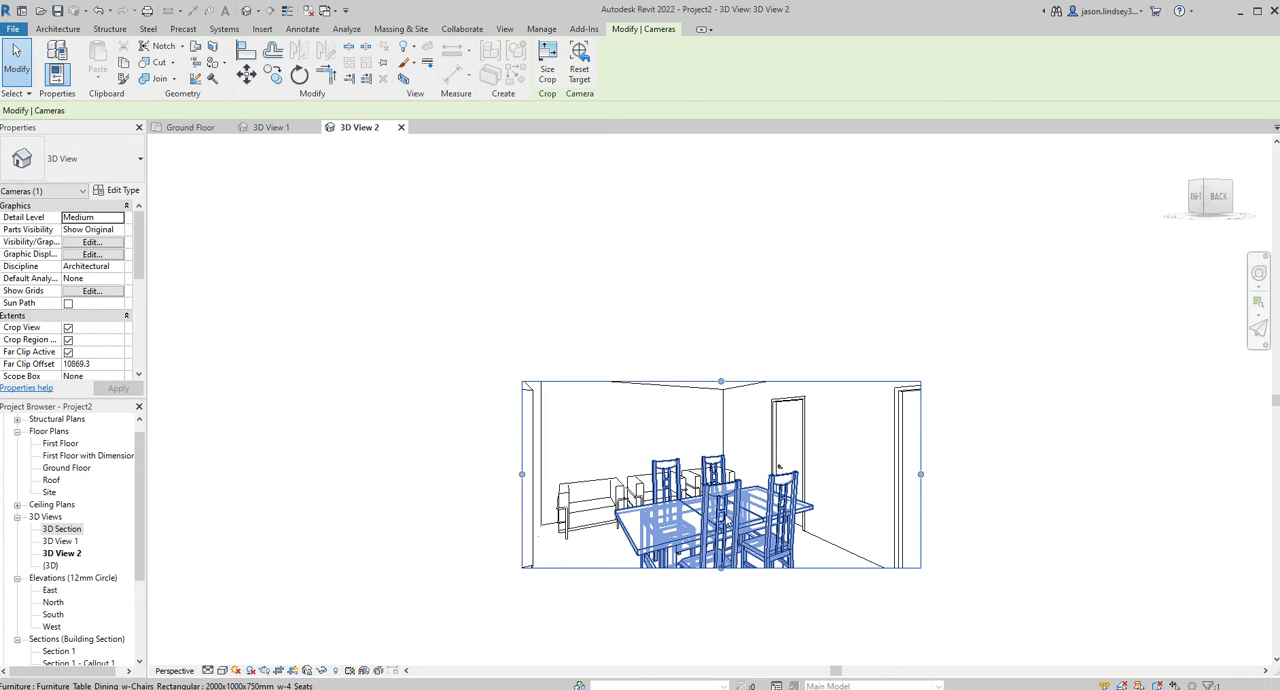
middle_drag(772, 494, 715, 286)
drag(663, 357, 663, 425)
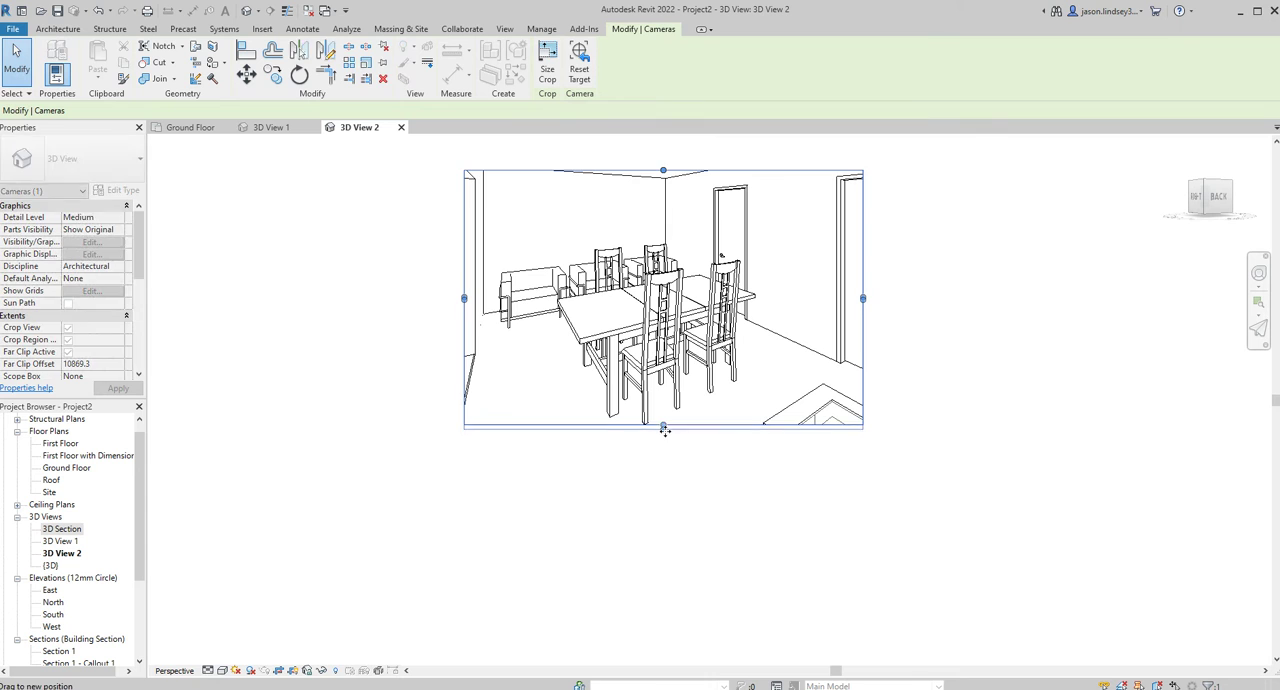
mouse_move(464, 297)
mouse_down()
mouse_move(393, 297)
mouse_move(453, 298)
mouse_up()
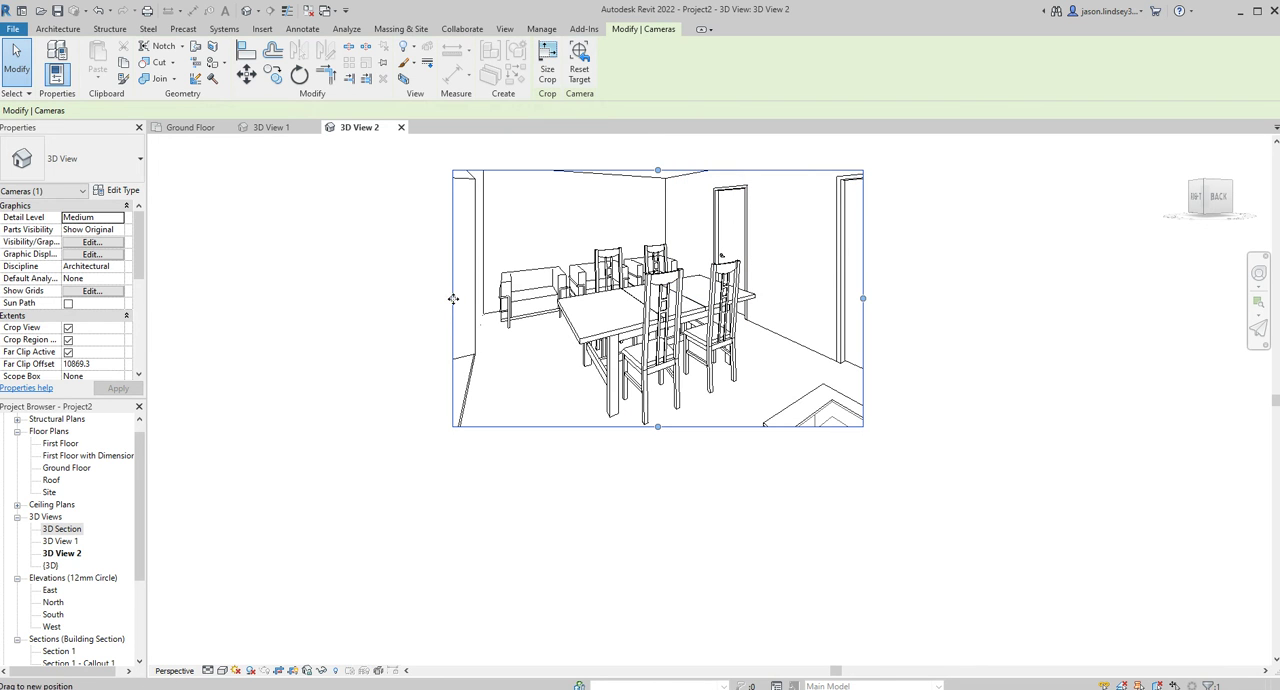
Hide the interior view's crop region boundary and display the view at Fine detail in the Realistic visual style.
scroll(632, 240, up, 2)
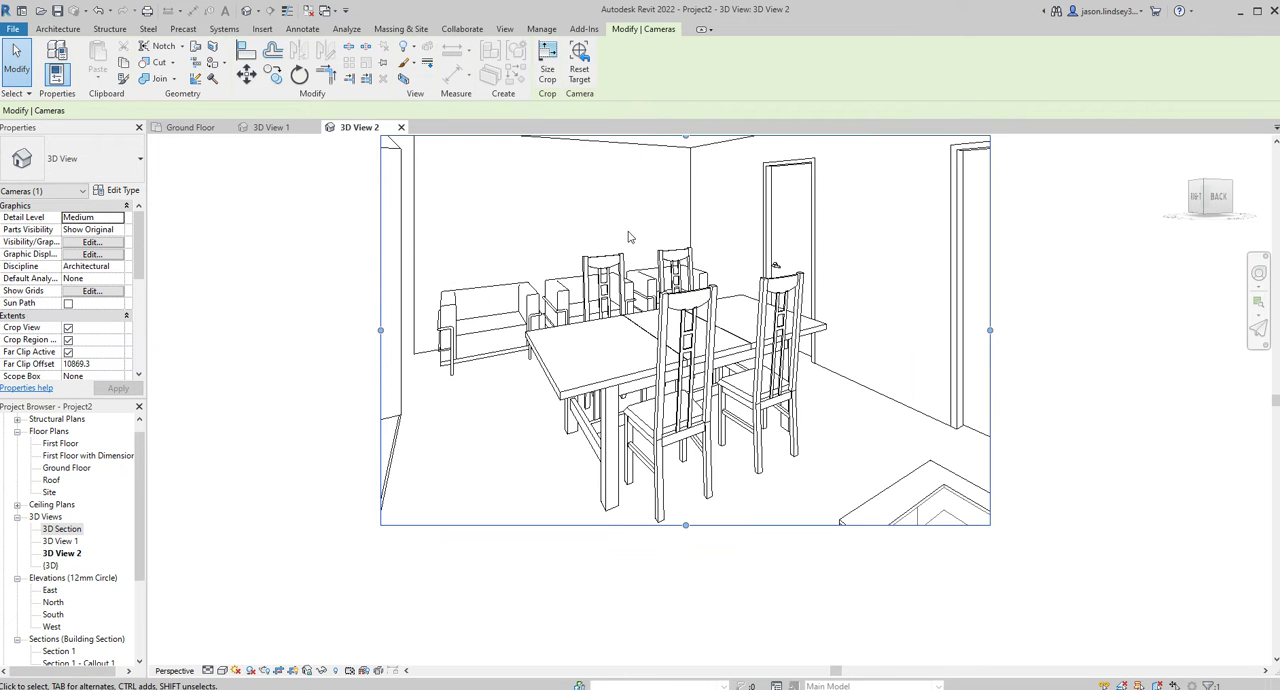
middle_drag(337, 245, 345, 287)
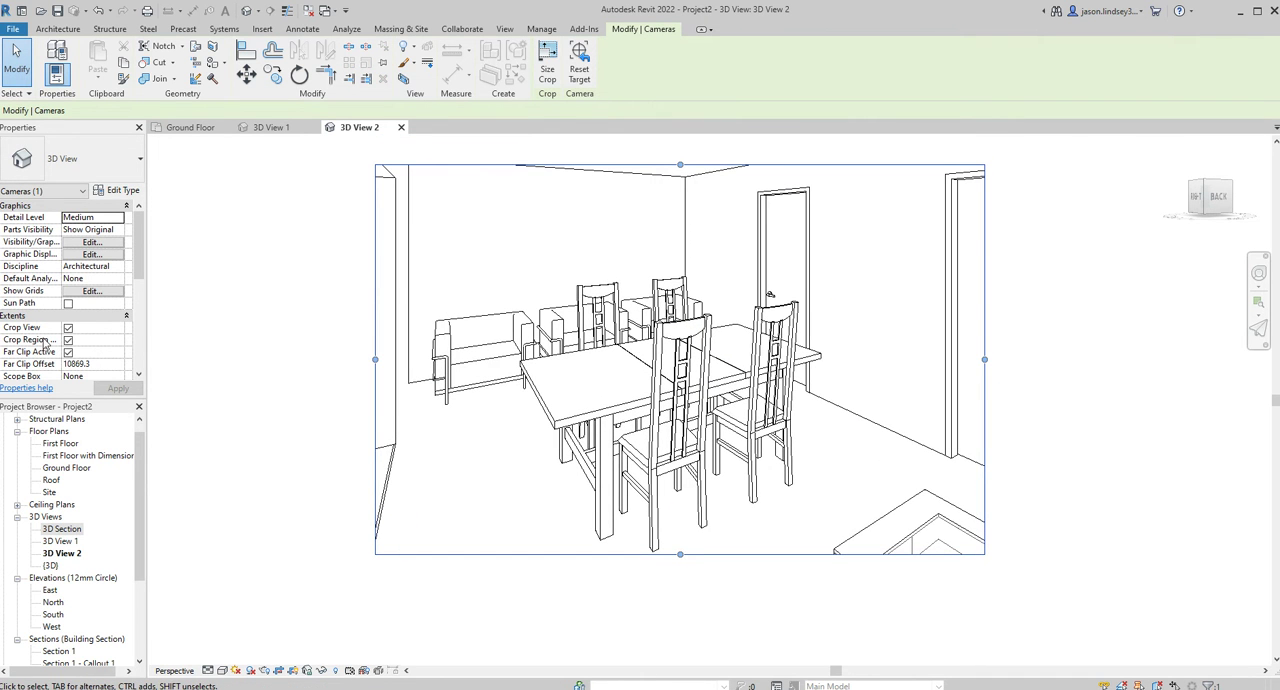
click(68, 340)
click(118, 388)
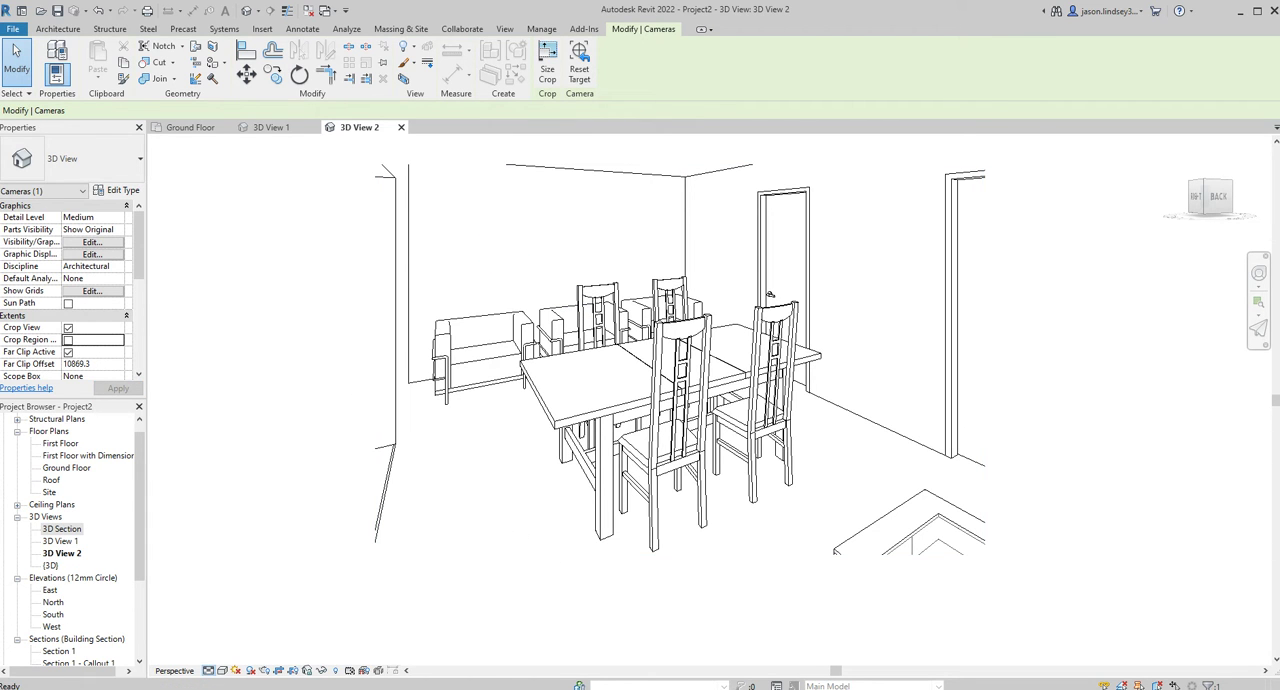
click(223, 648)
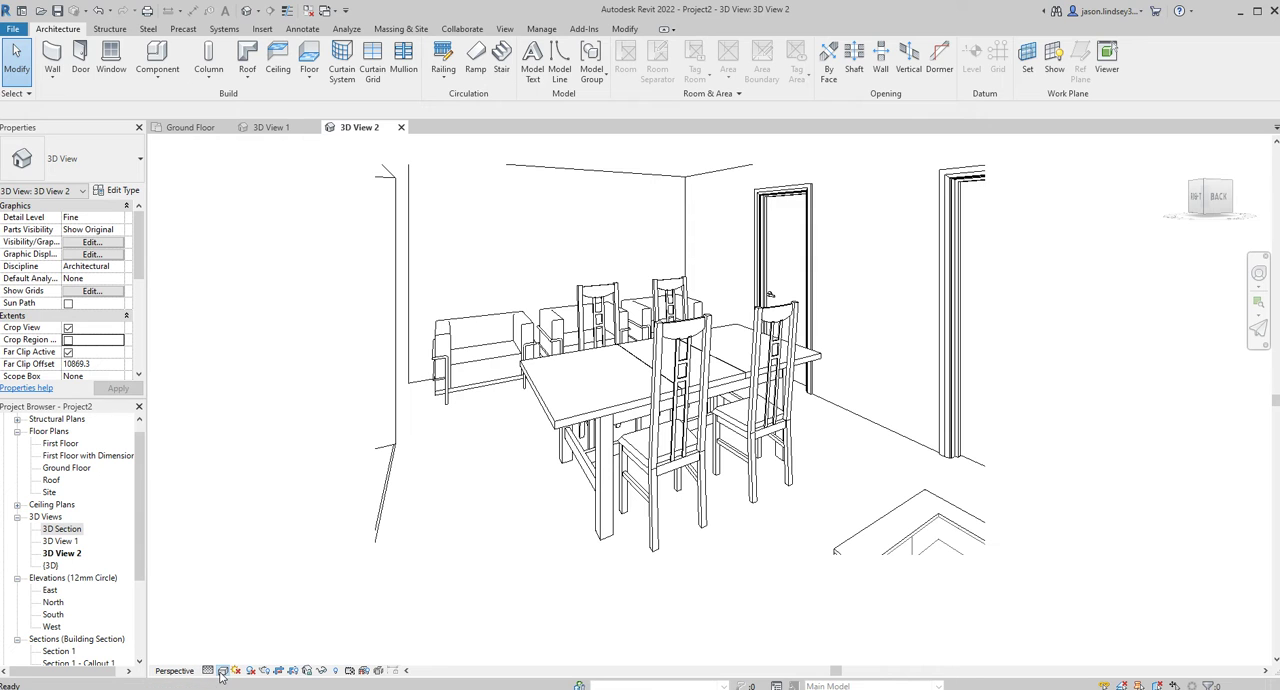
click(237, 657)
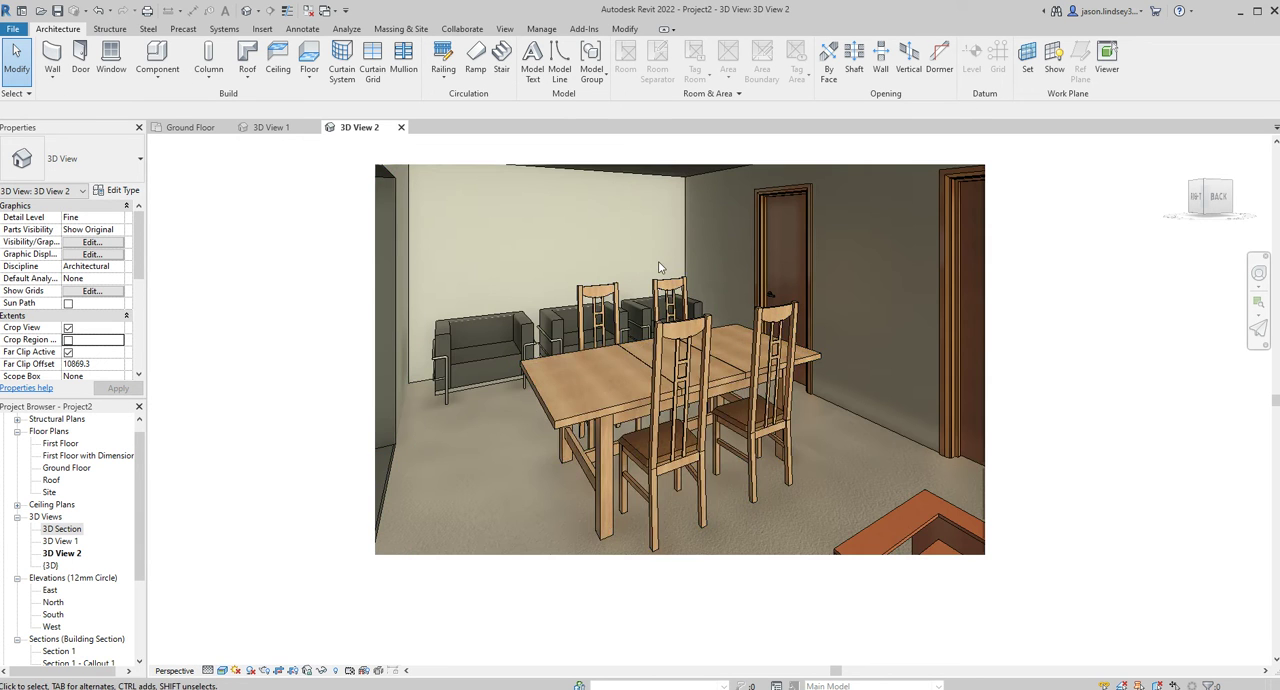
scroll(801, 251, up, 3)
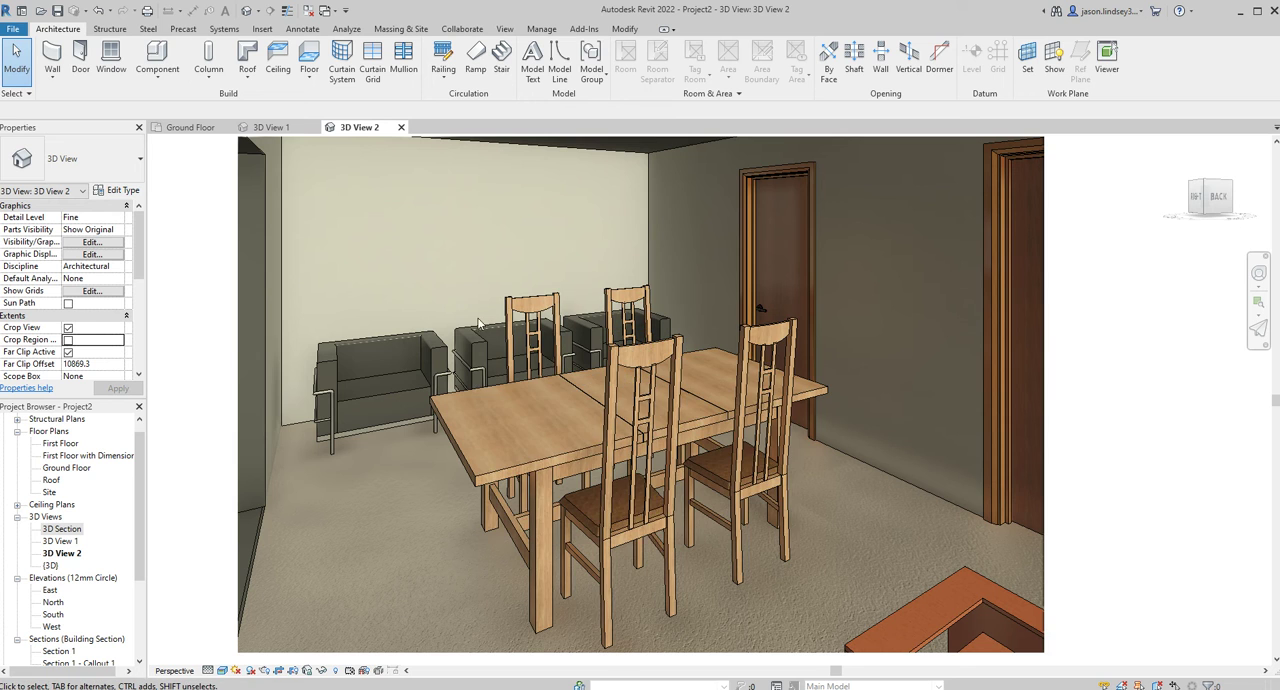
scroll(656, 277, down, 2)
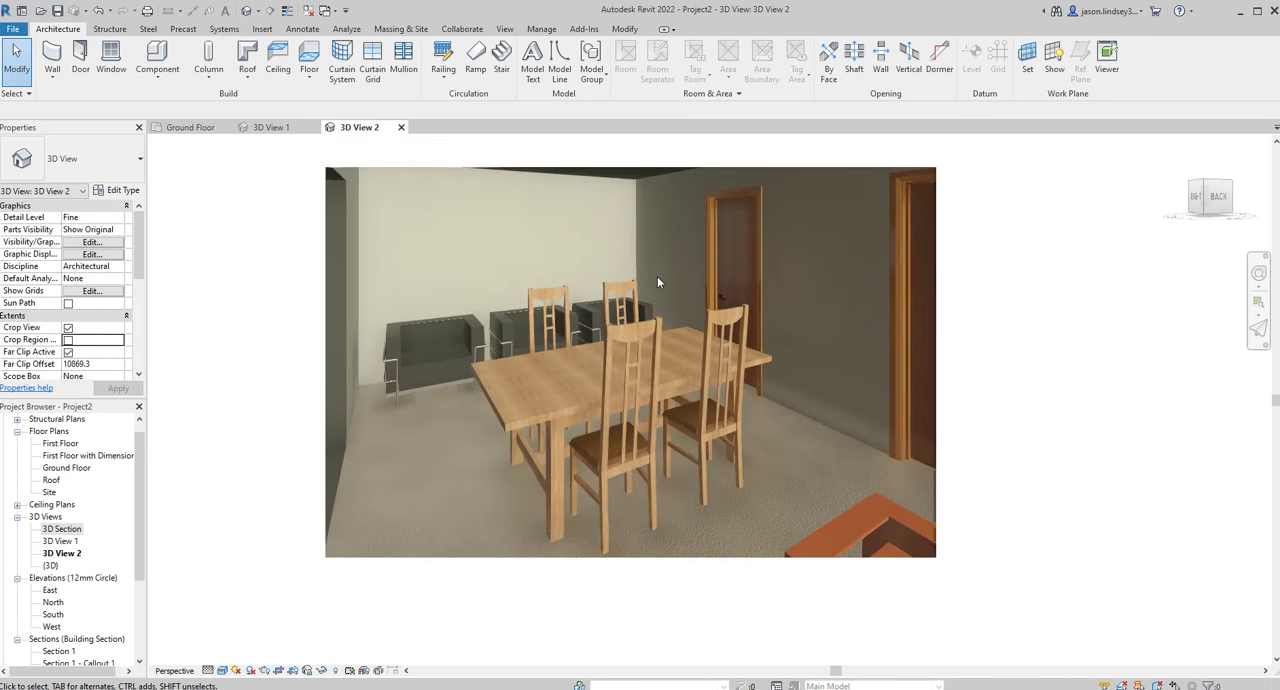
scroll(602, 259, up, 2)
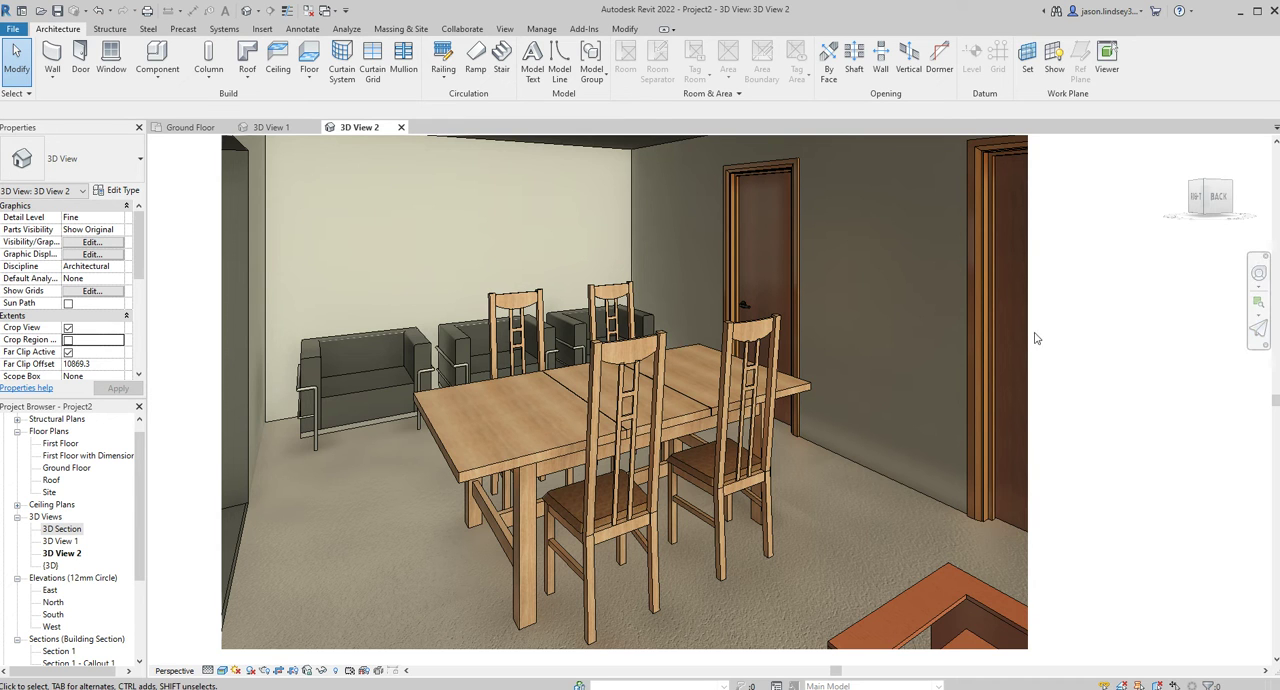
Switch to 3D View 1 and fly the camera from outside through the conservatory into the dining room, up to the table.
click(271, 127)
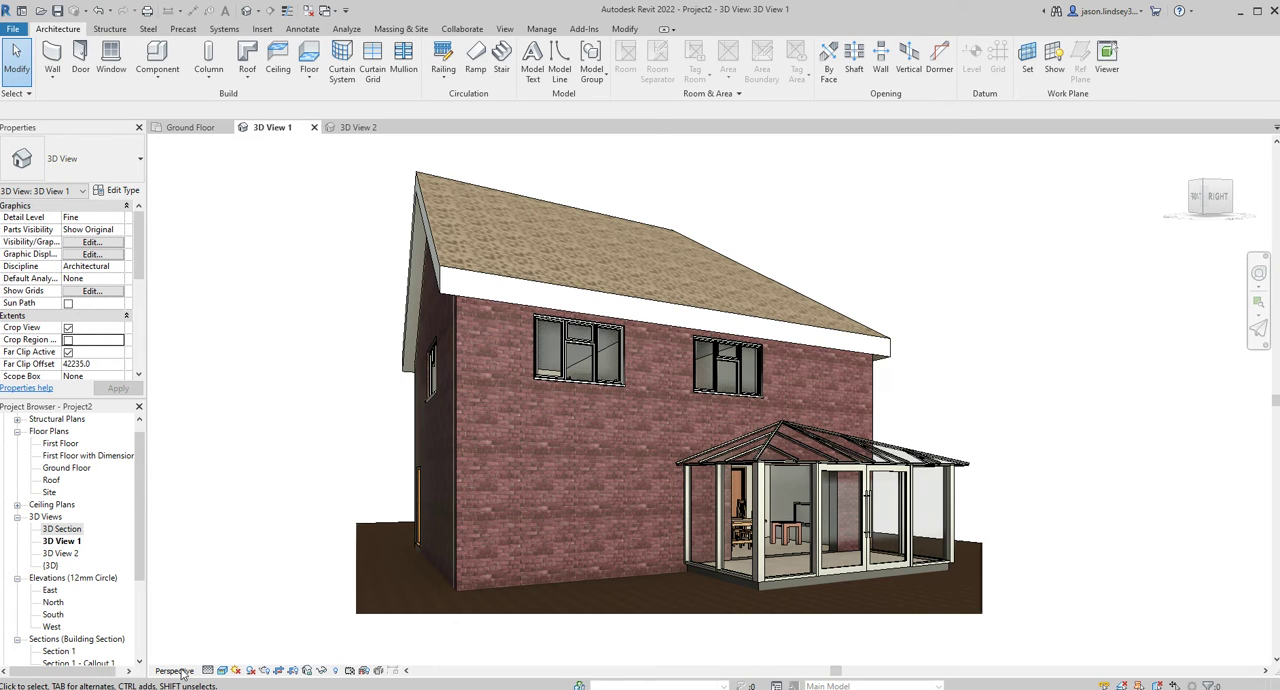
click(1259, 330)
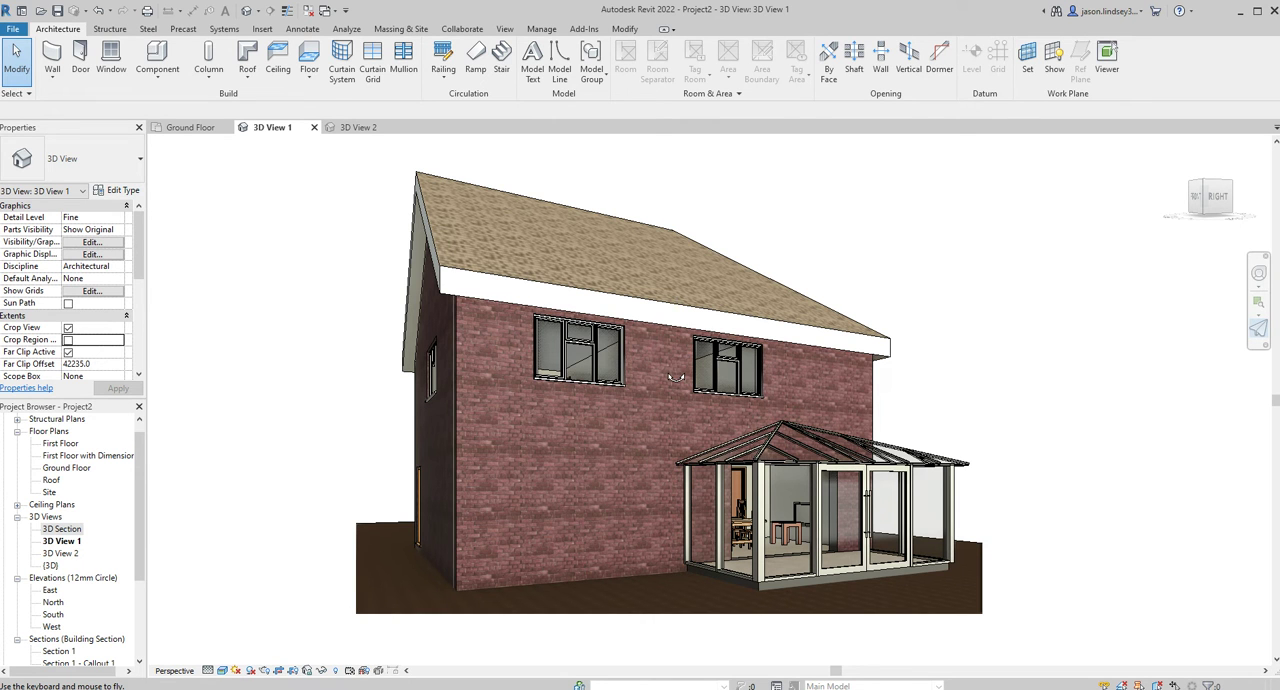
mouse_move(668, 380)
mouse_down()
mouse_move(678, 423)
mouse_move(653, 395)
mouse_move(653, 371)
mouse_move(678, 408)
mouse_move(665, 380)
mouse_move(680, 406)
mouse_move(553, 400)
mouse_move(632, 380)
mouse_move(663, 390)
mouse_up()
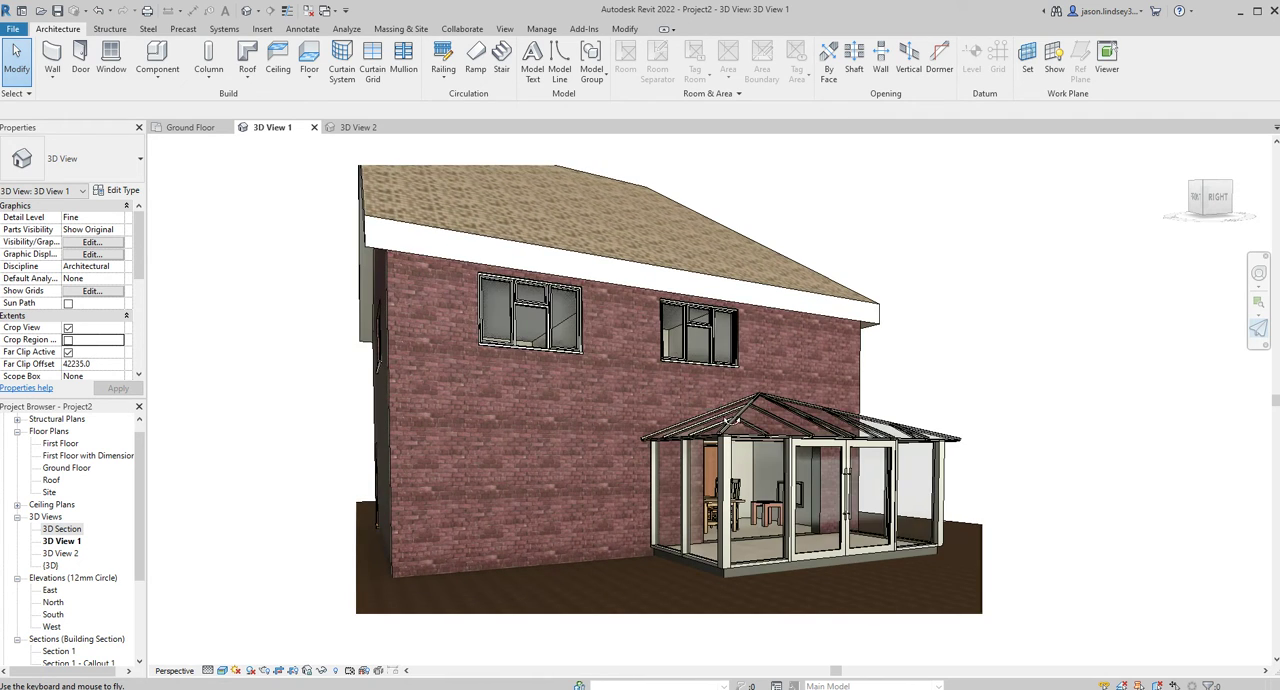
key(d)
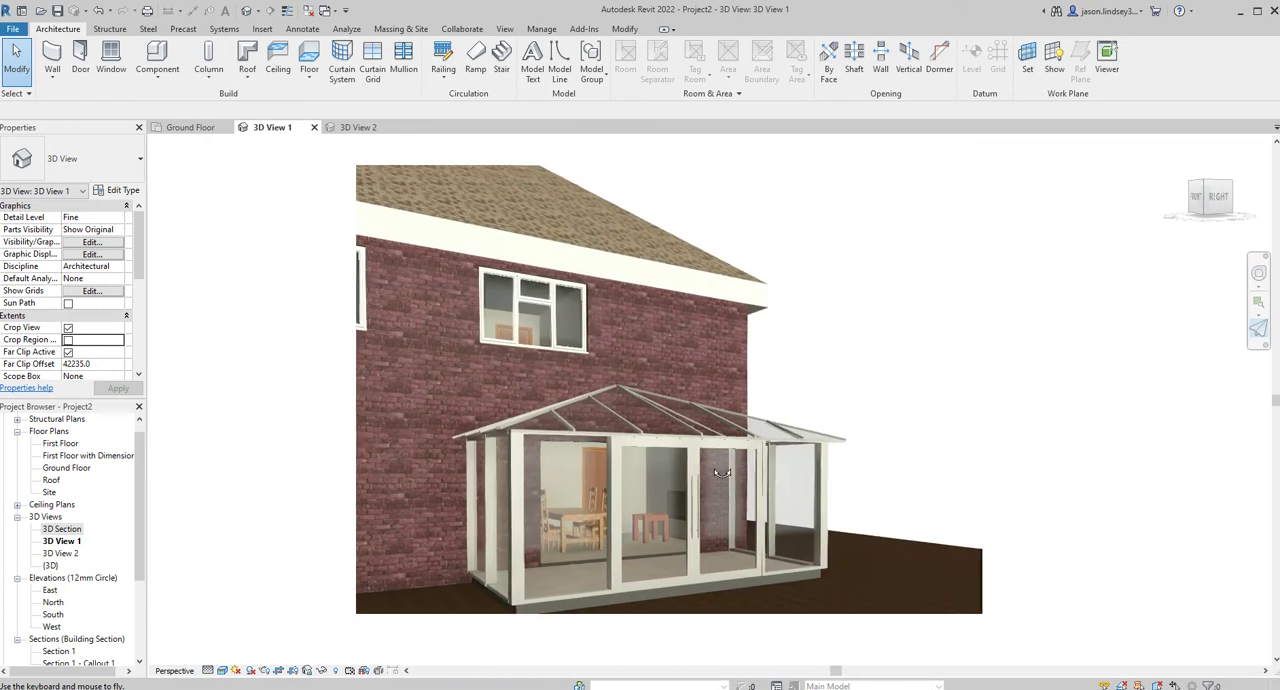
key(w)
key(w)
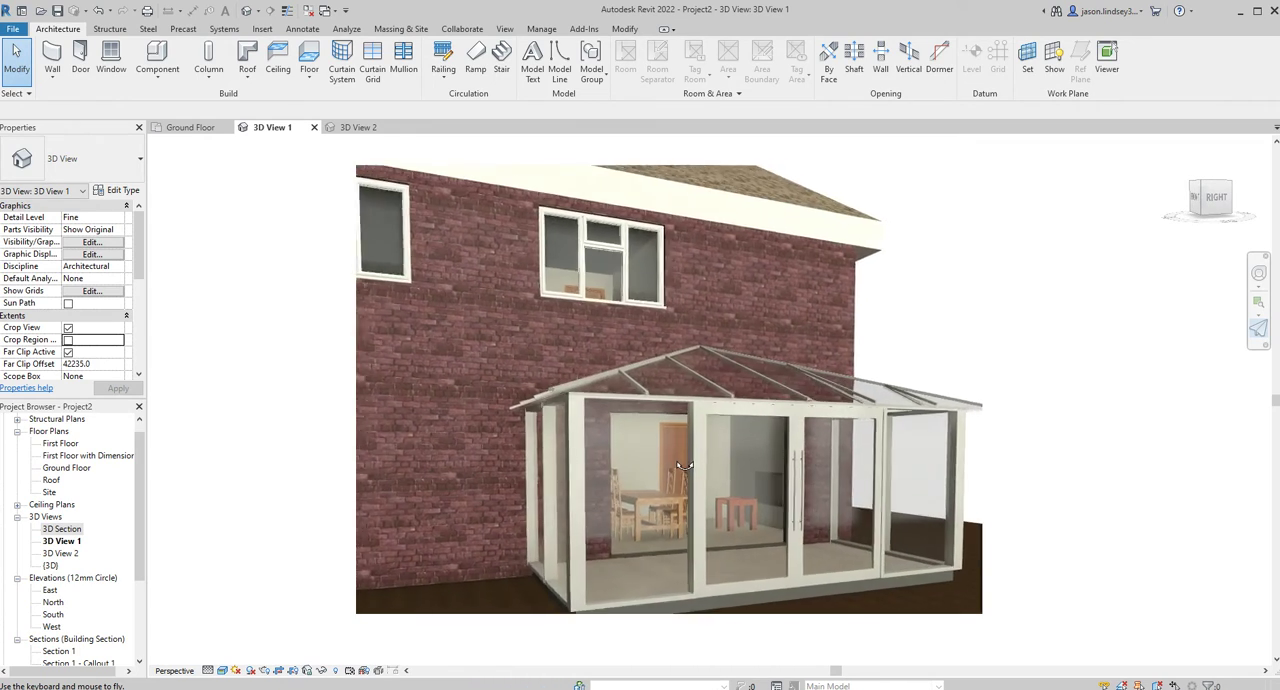
key(w)
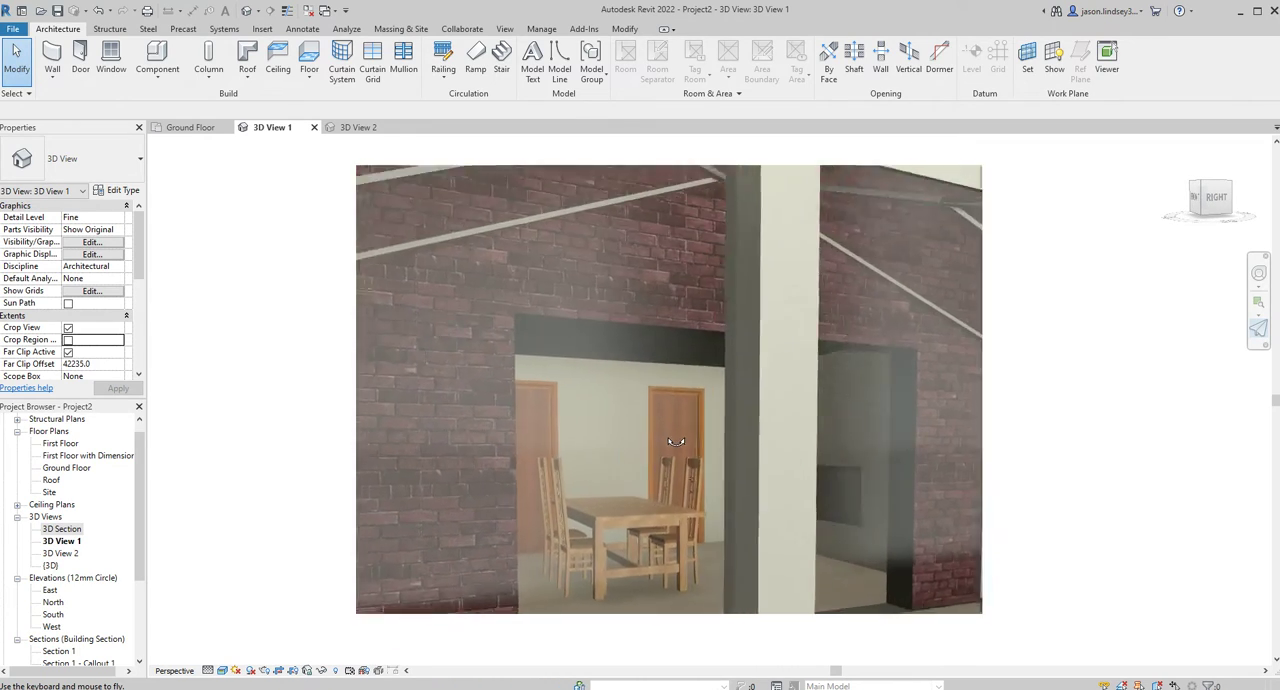
key(w)
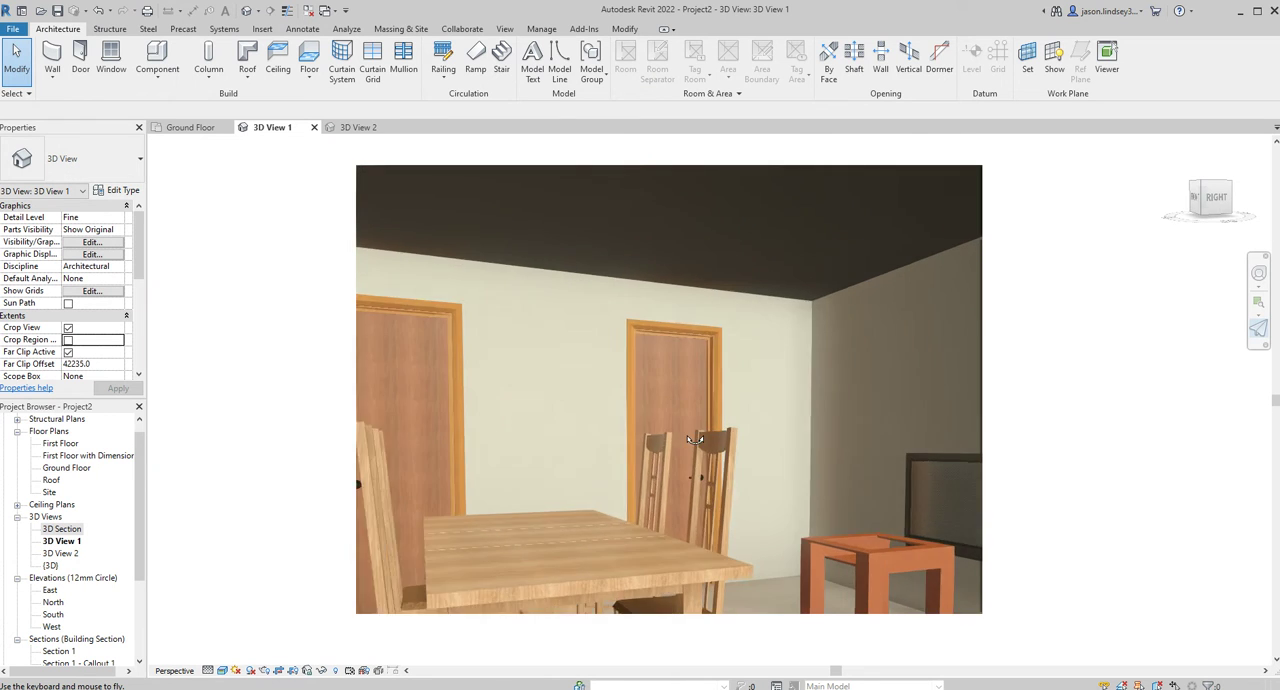
drag(661, 438, 729, 445)
key(w)
Fly the camera back out and above the house, tilt it down to frame the roof and conservatory, and end fly mode.
key(s)
key(s)
key(s)
key(s)
key(s)
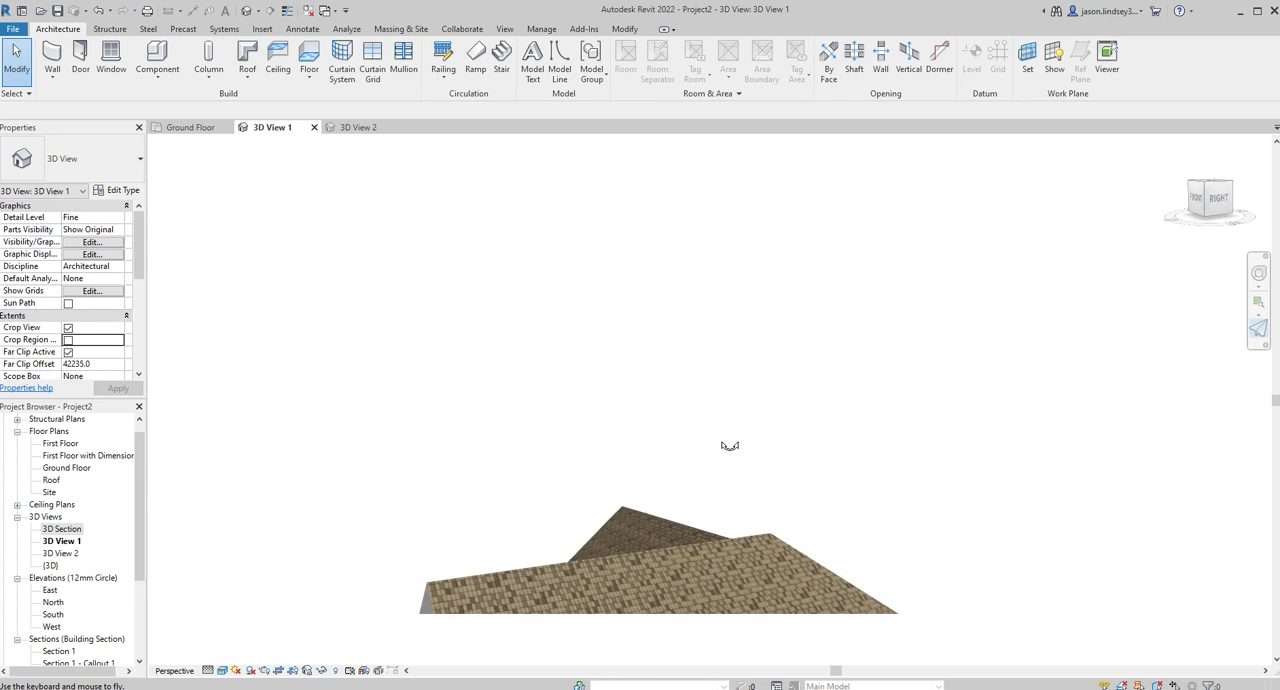
drag(724, 540, 700, 425)
key(Escape)
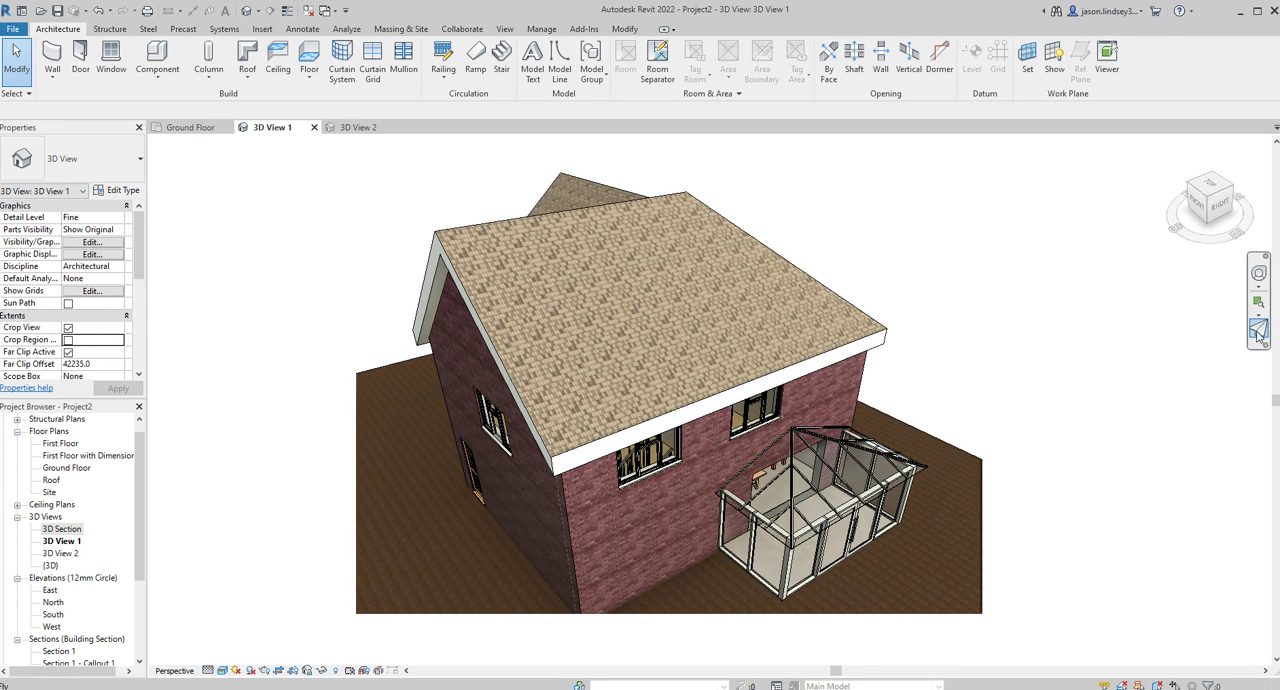